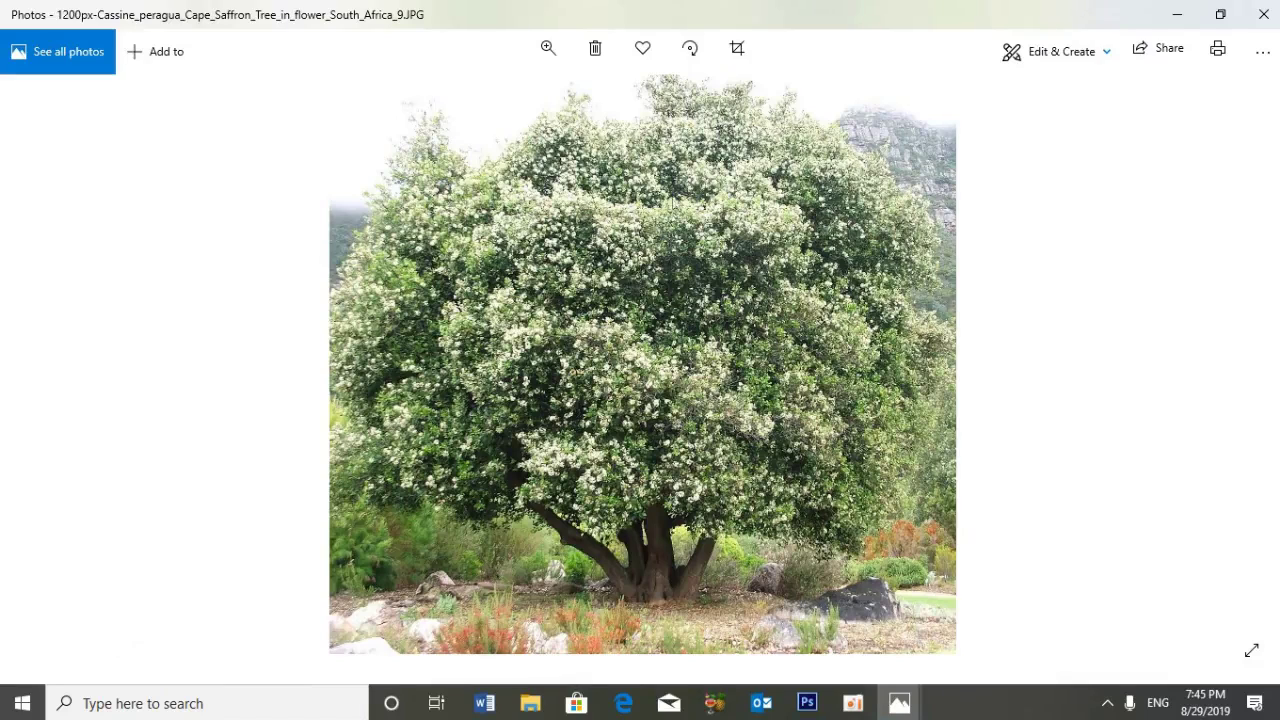
# - Bring up the finished reflection example among the open Photos windows
pyautogui.moveTo(900, 700)
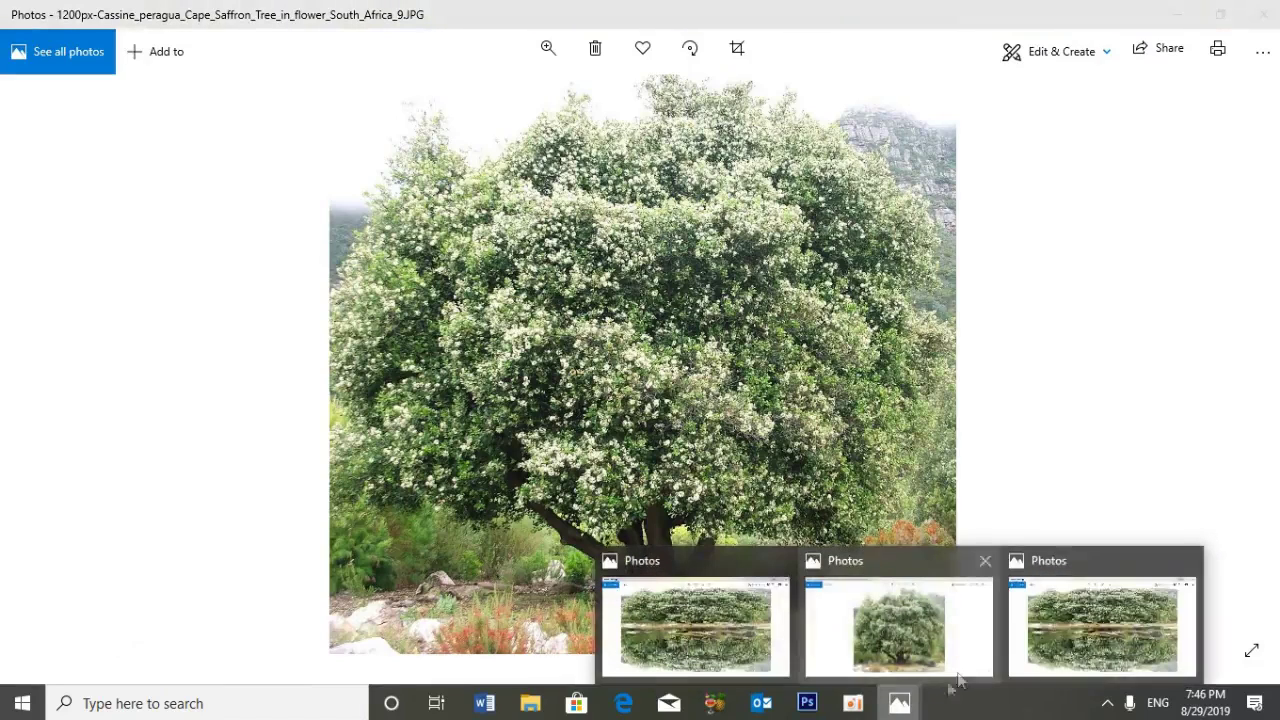
pyautogui.click(1103, 646)
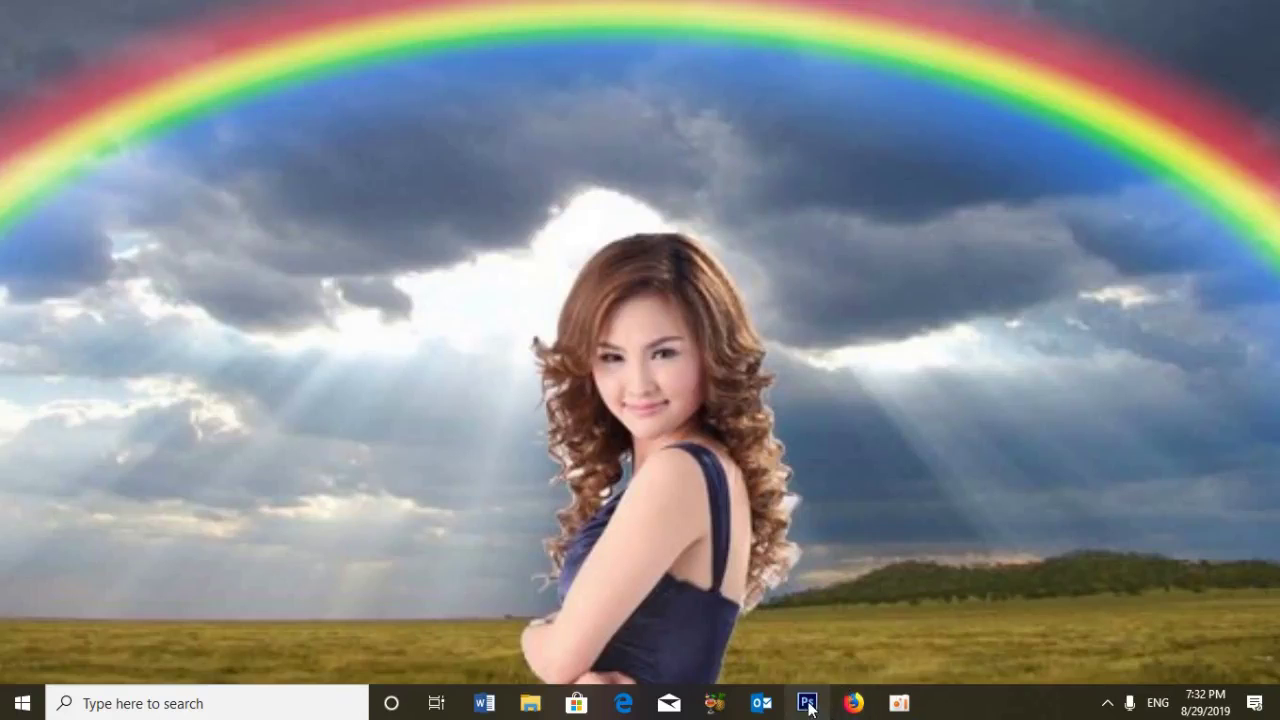
# - Switch to Photoshop and create a new white document of 1280 × 360 pixels at 150 pixels/inch
pyautogui.click(808, 704)
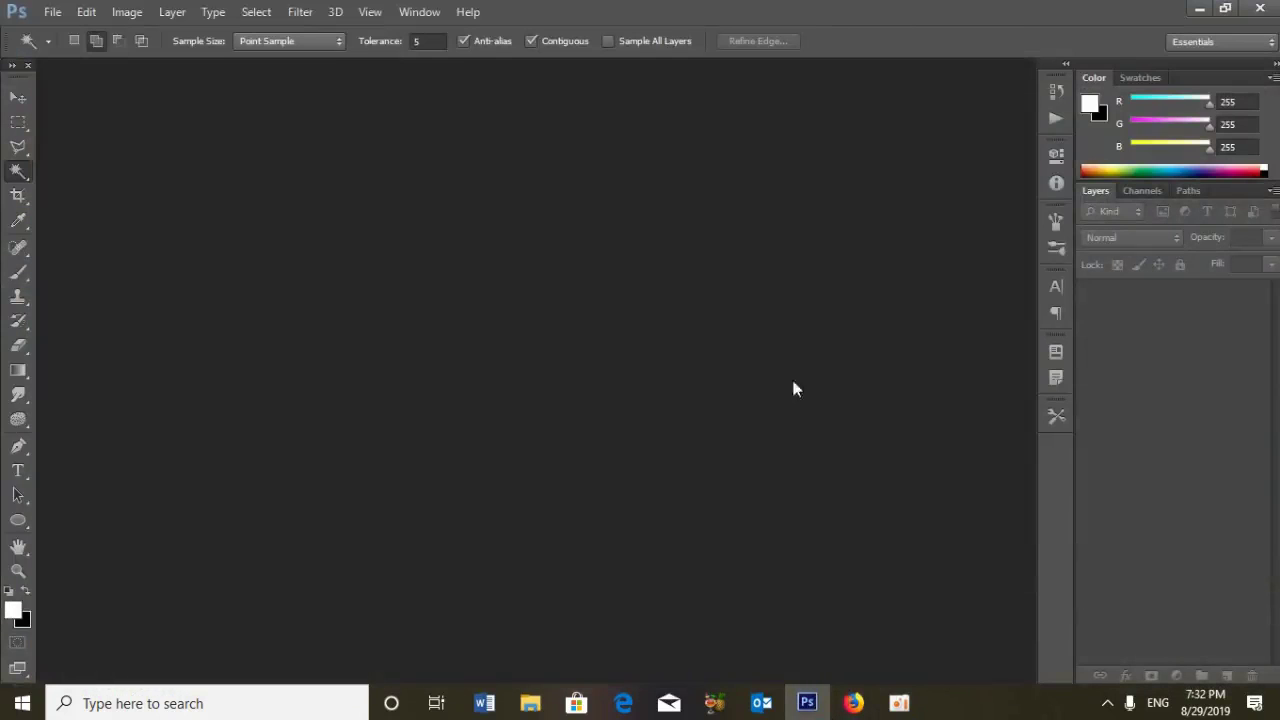
pyautogui.click(52, 12)
pyautogui.click(70, 35)
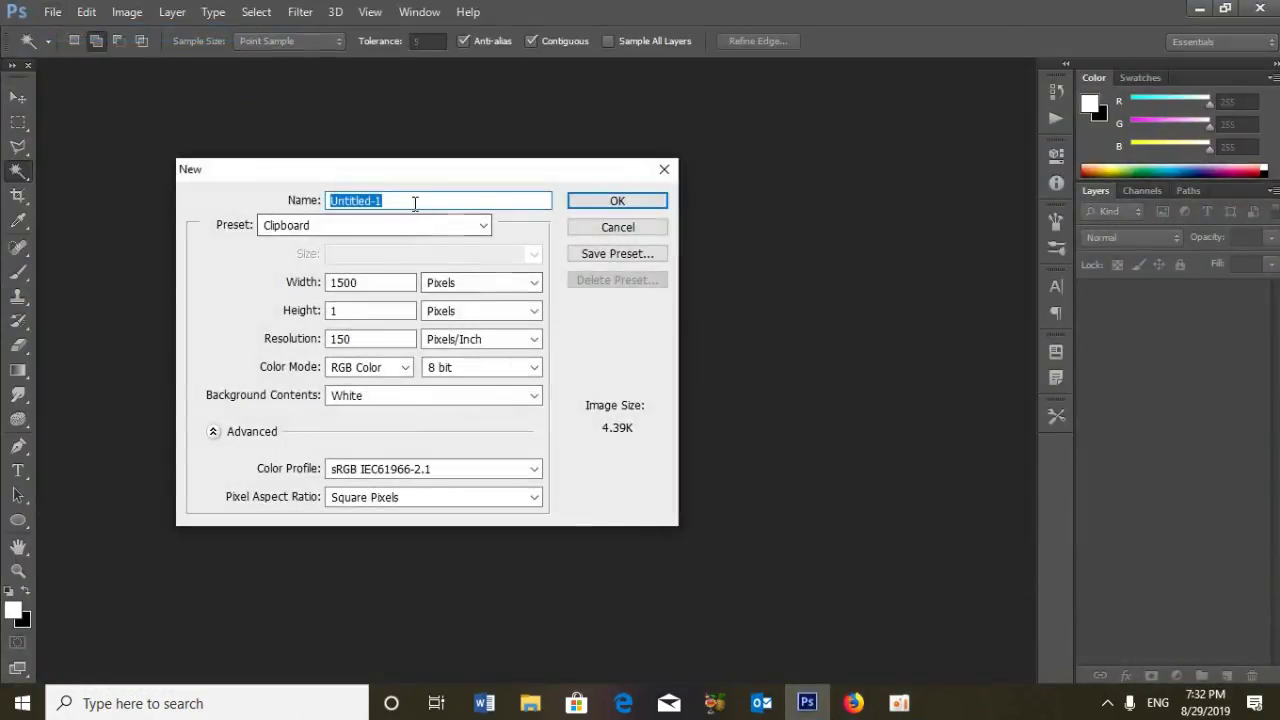
pyautogui.doubleClick(368, 282)
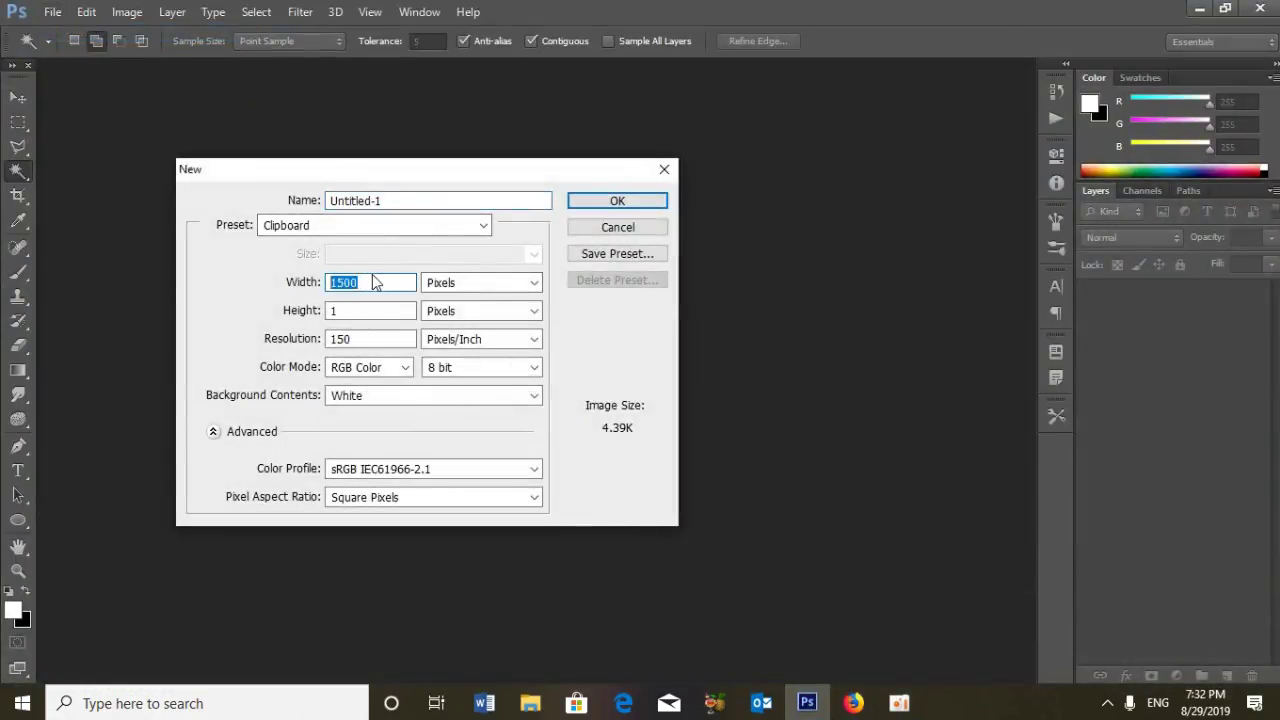
pyautogui.write('1280')
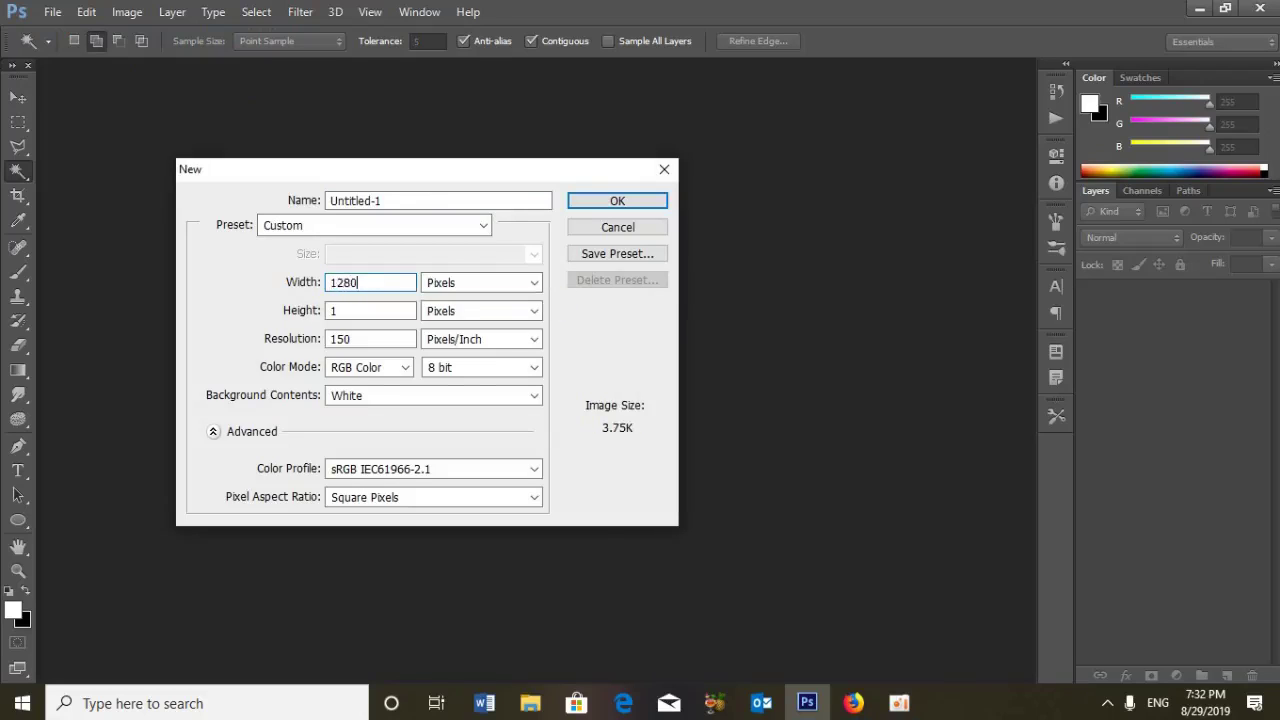
pyautogui.doubleClick(391, 314)
pyautogui.write('360')
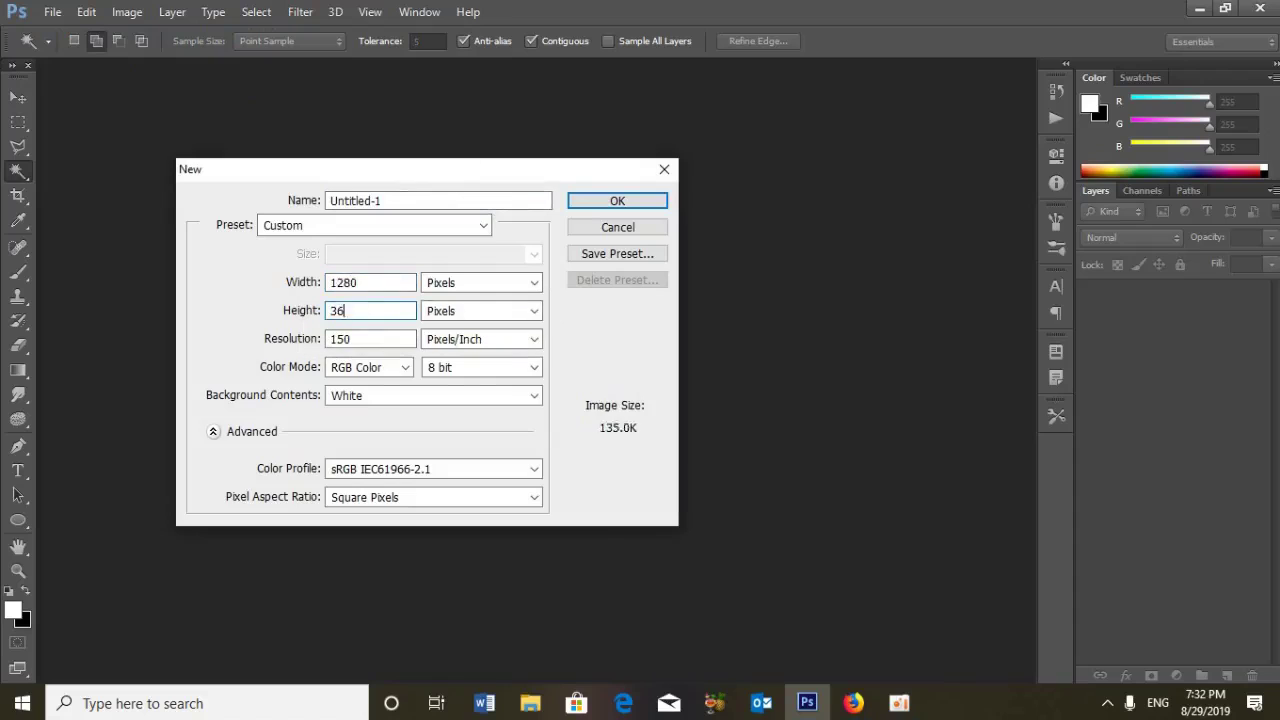
pyautogui.doubleClick(366, 340)
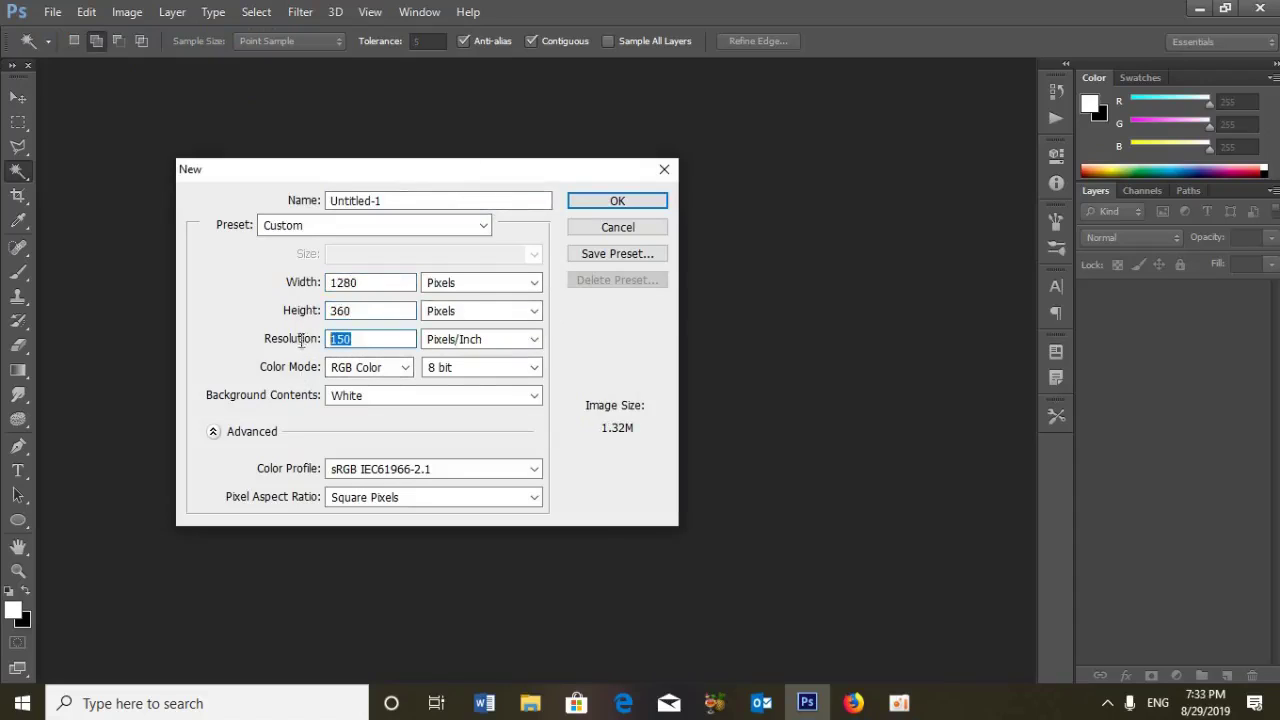
pyautogui.click(601, 204)
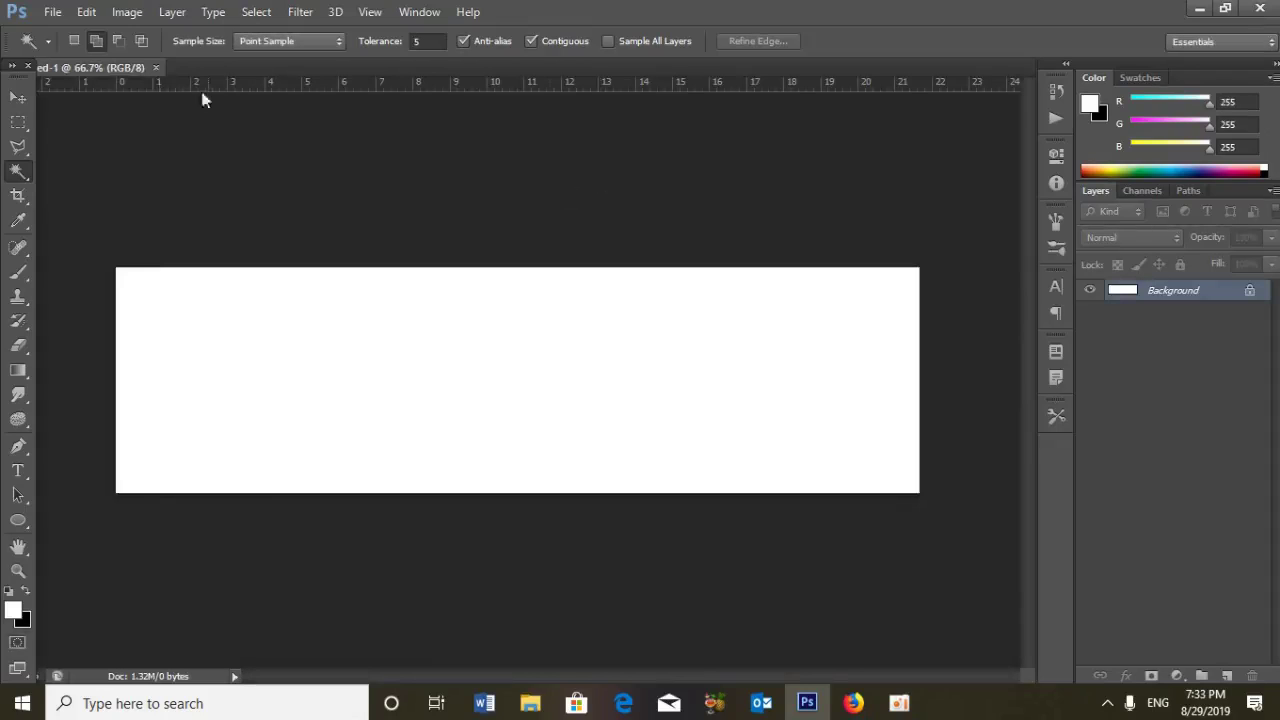
# - Float the blank document in its own window and open the 1200px-Cassine_peragua Cape Saffron Tree JPG from the Desktop
pyautogui.click(22, 102)
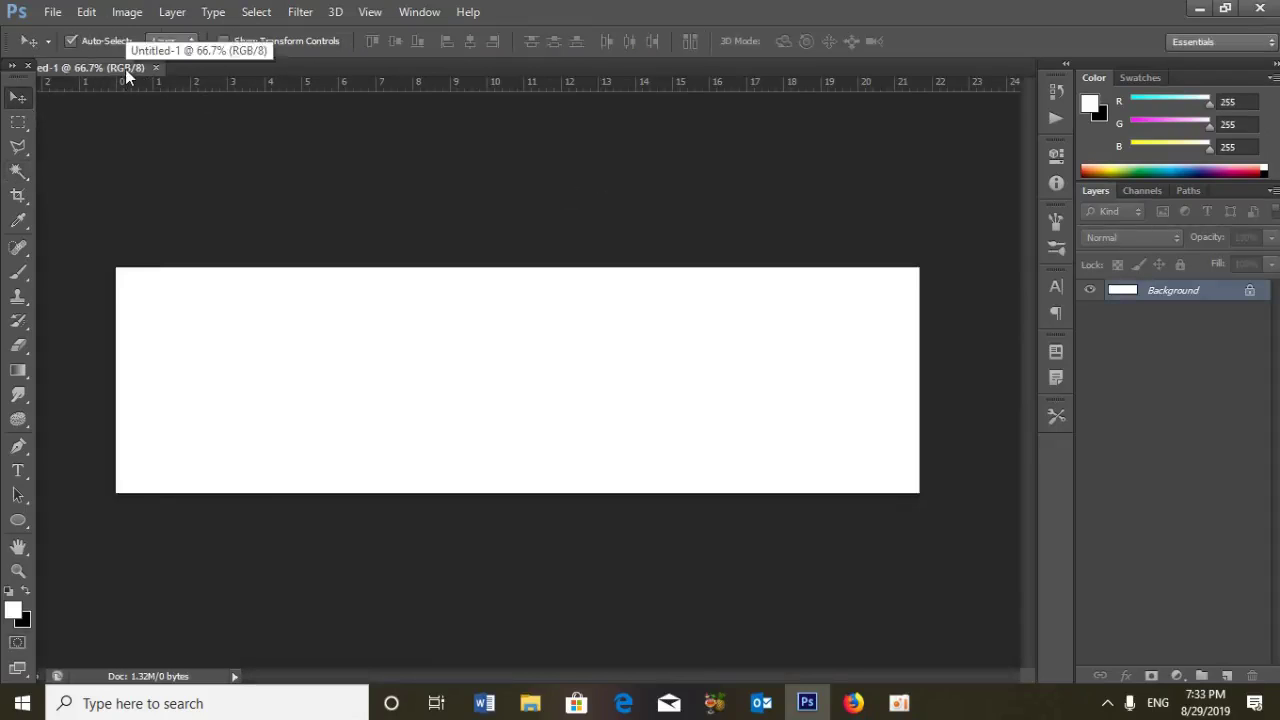
pyautogui.moveTo(125, 69); pyautogui.dragTo(342, 176)
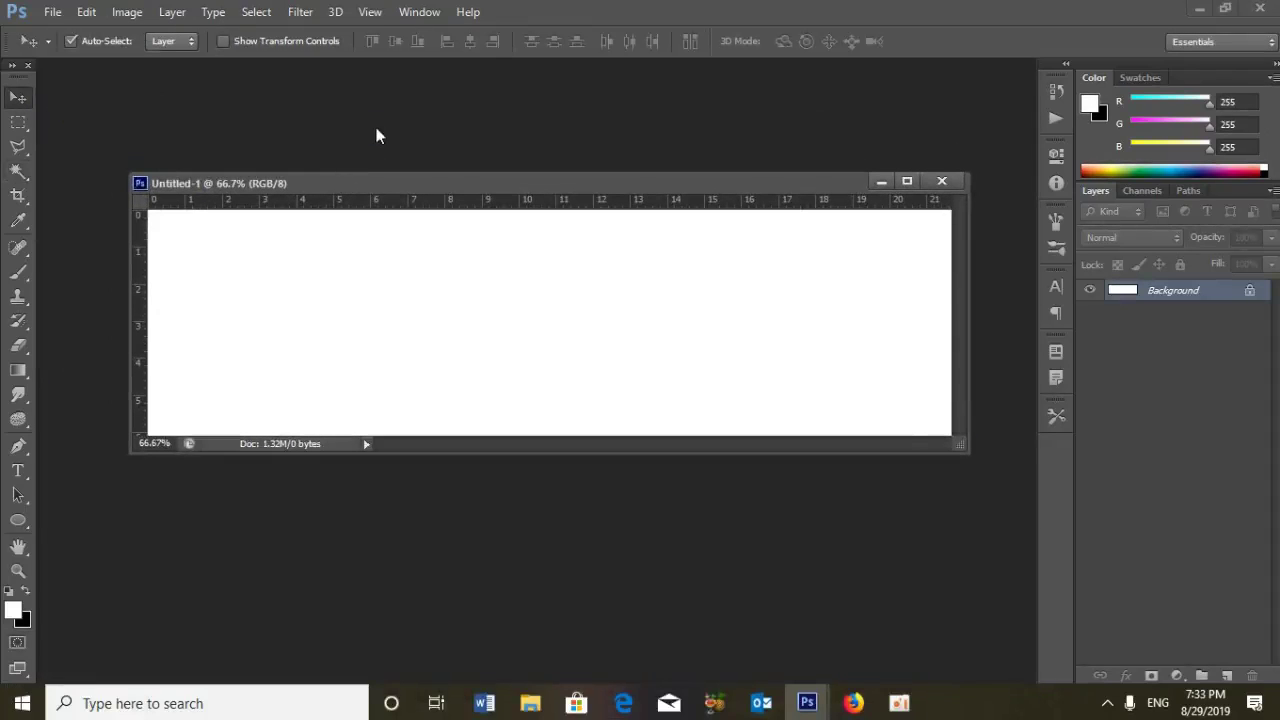
pyautogui.hotkey('ctrl', 'o')
pyautogui.click(560, 467)
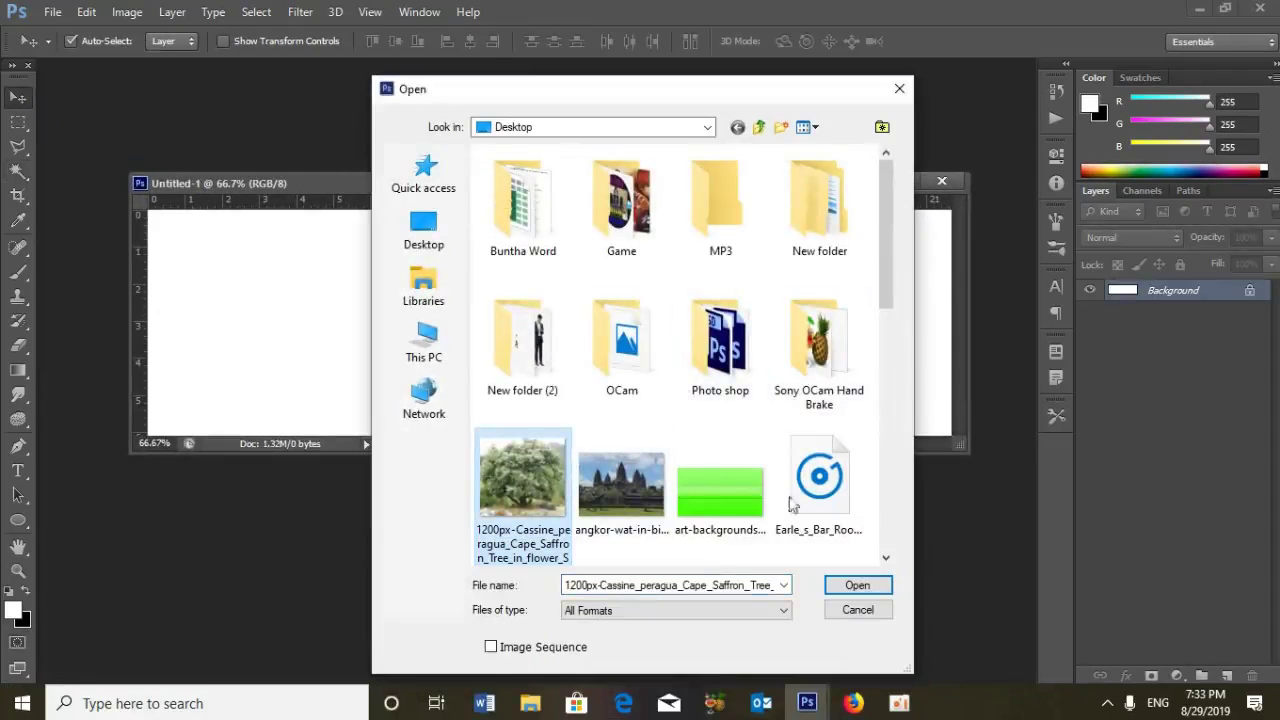
pyautogui.click(857, 585)
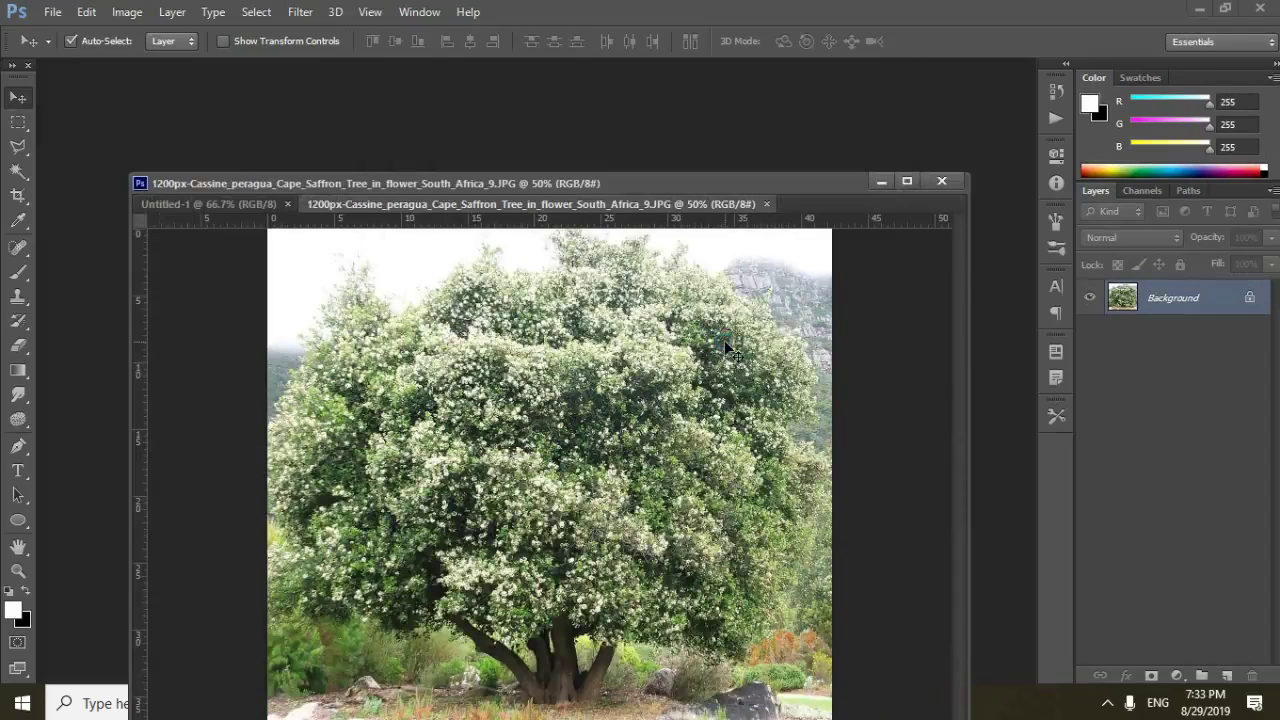
# - Copy the tree photo into the blank document as a new layer and transform it to fill the whole canvas
pyautogui.moveTo(620, 205); pyautogui.dragTo(1070, 259)
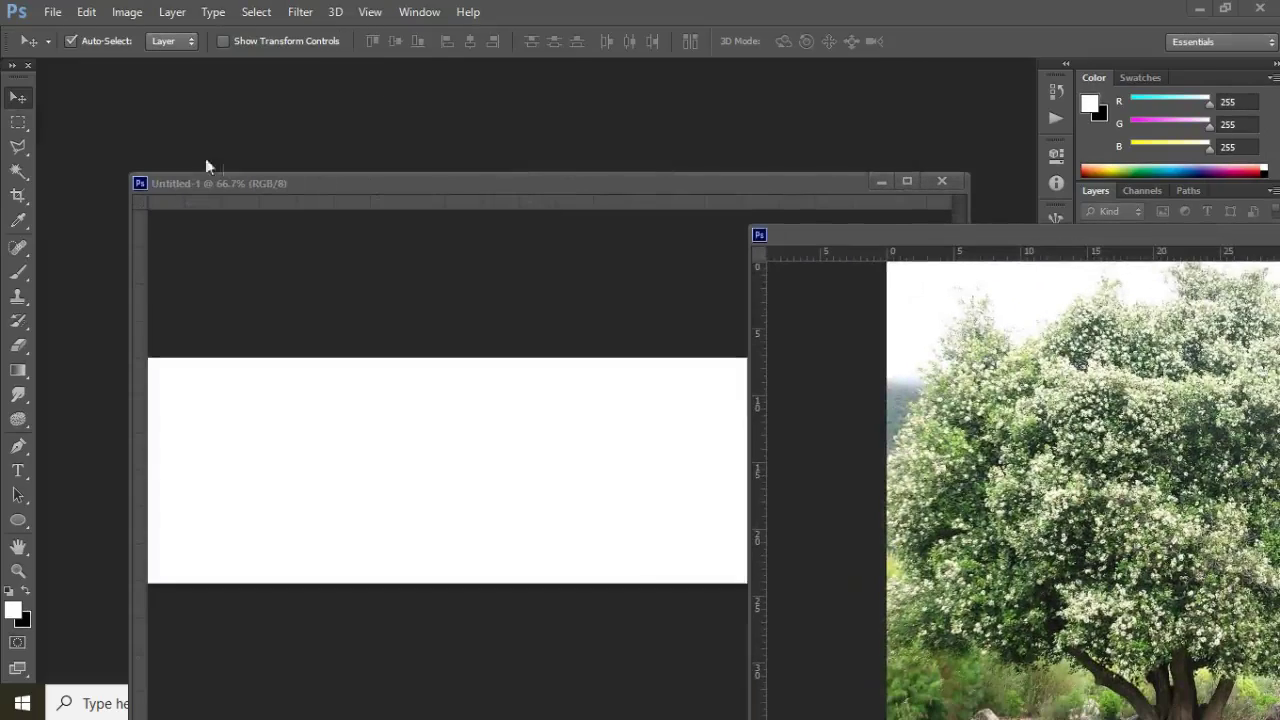
pyautogui.moveTo(1124, 470); pyautogui.dragTo(693, 486)
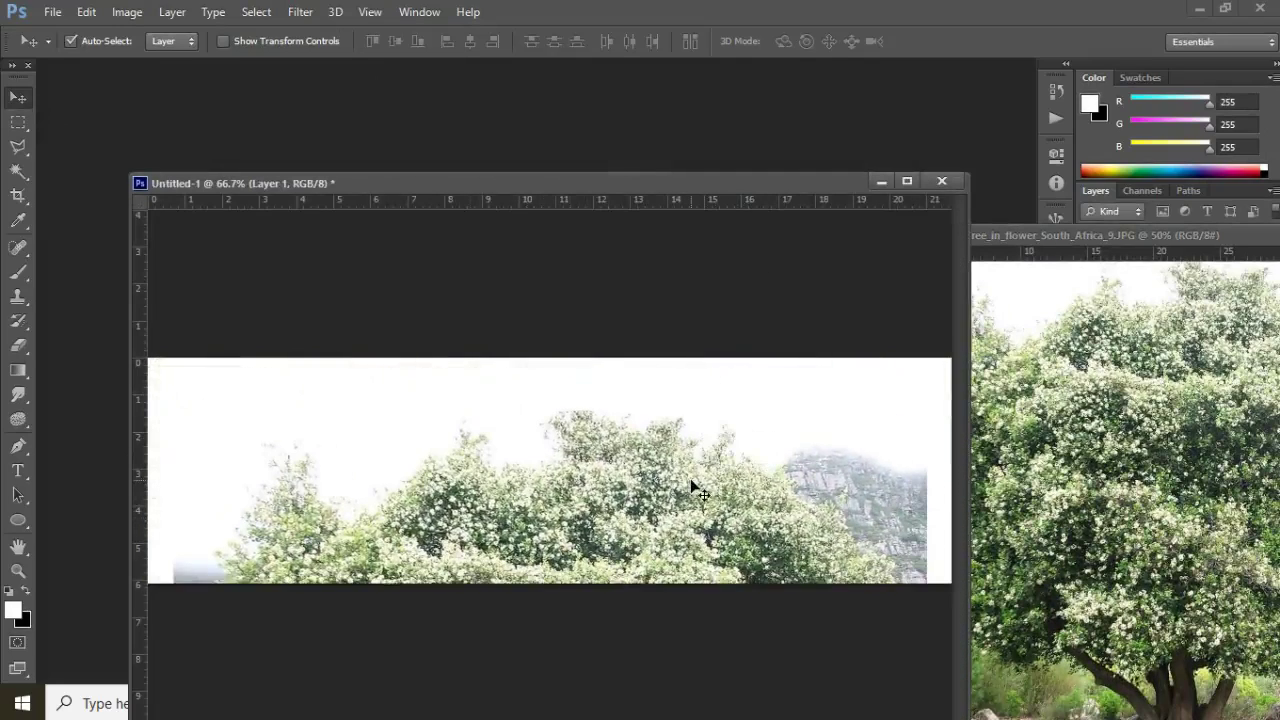
pyautogui.hotkey('ctrl', 't')
pyautogui.moveTo(551, 412); pyautogui.dragTo(535, 370)
pyautogui.moveTo(558, 465); pyautogui.dragTo(557, 447)
pyautogui.moveTo(525, 543); pyautogui.dragTo(531, 585)
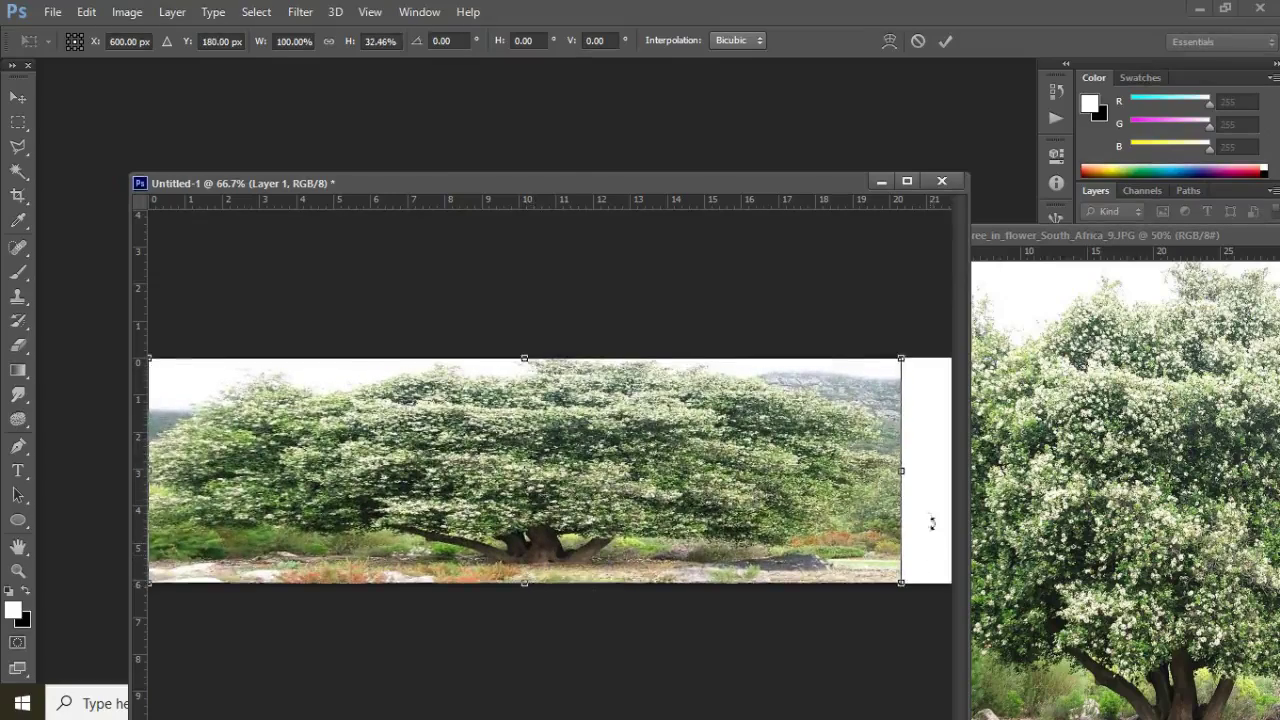
pyautogui.moveTo(901, 469); pyautogui.dragTo(959, 455)
pyautogui.press('Return')
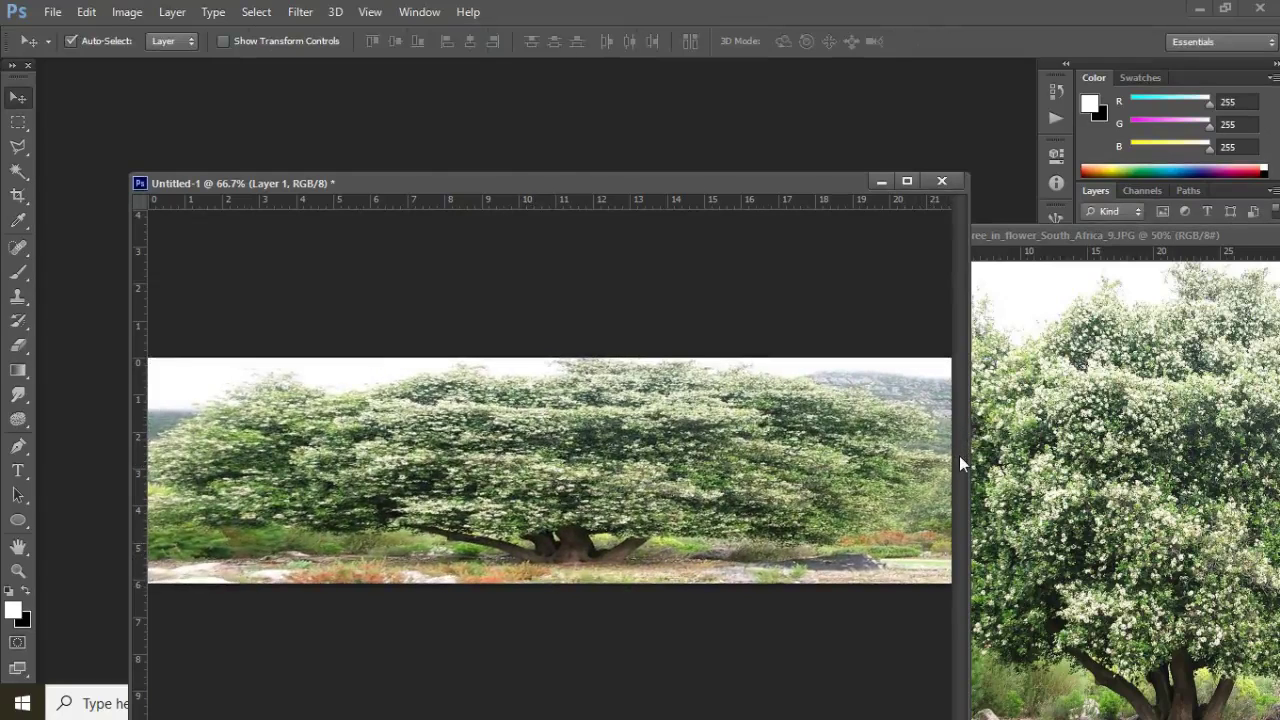
# - Close the original tree photo window and reposition the working document window in the workspace
pyautogui.moveTo(553, 186); pyautogui.dragTo(507, 157)
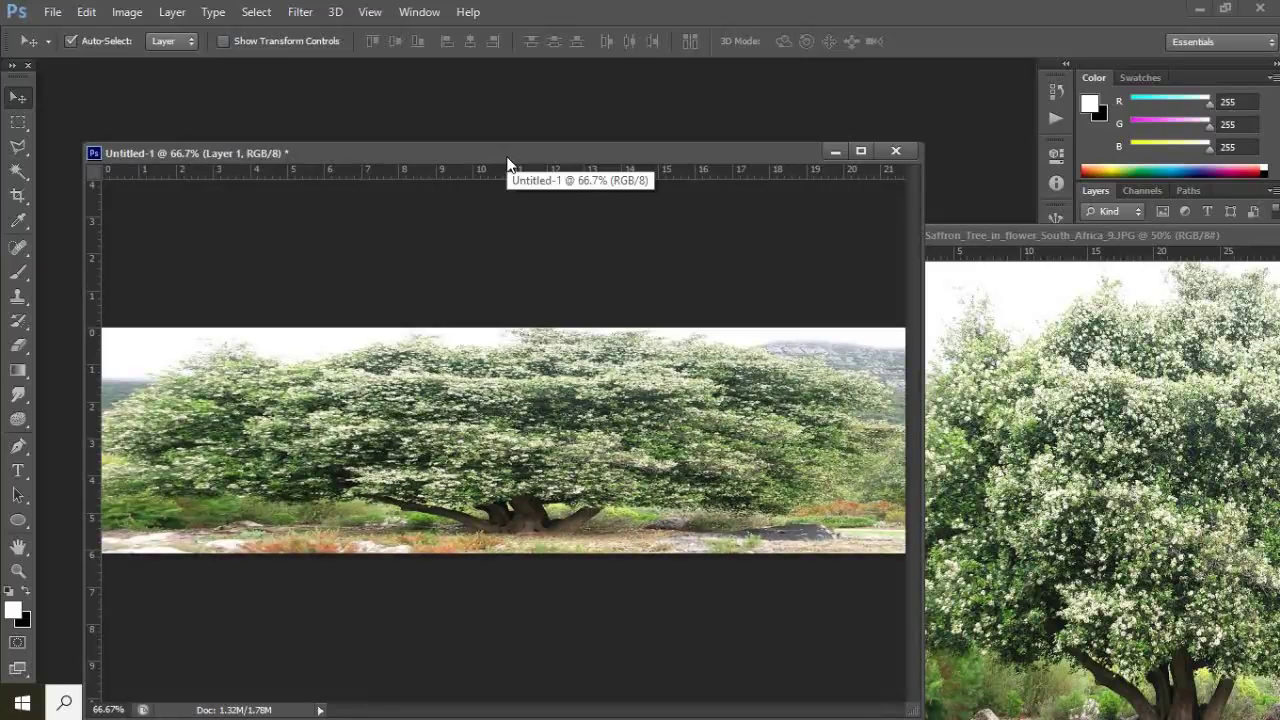
pyautogui.moveTo(1029, 242); pyautogui.dragTo(410, 290)
pyautogui.click(941, 281)
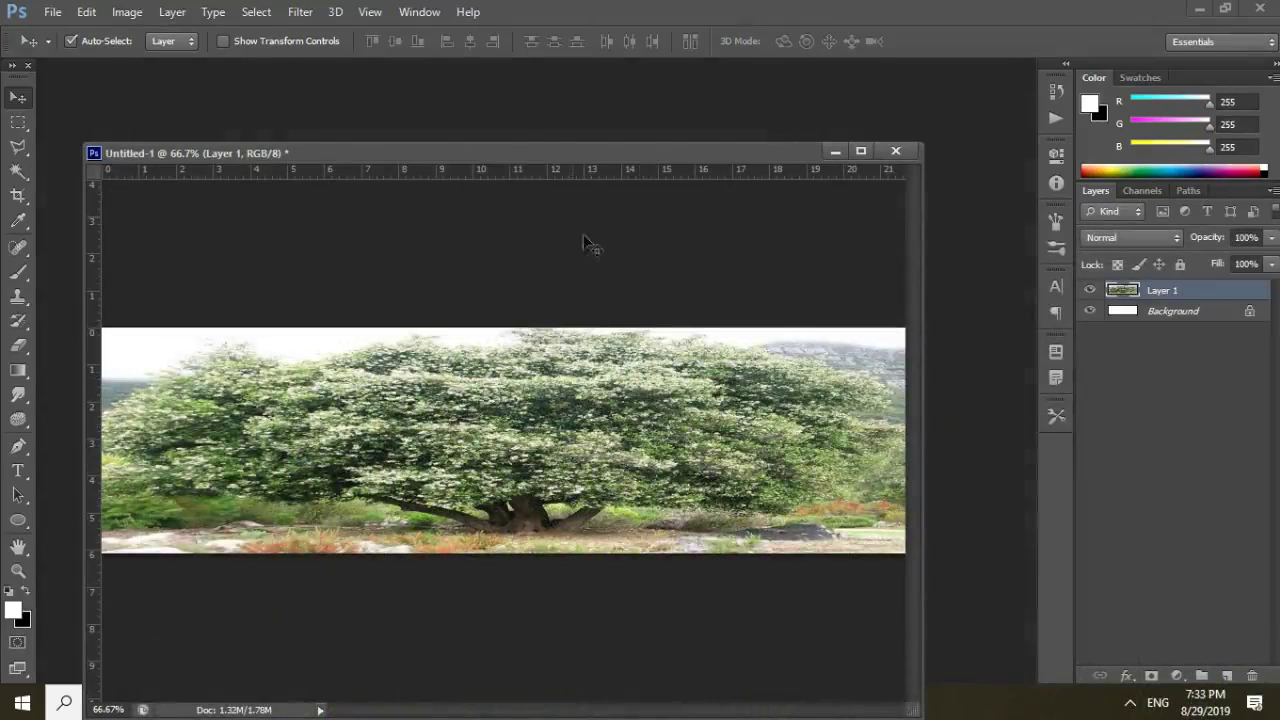
pyautogui.moveTo(510, 155); pyautogui.dragTo(537, 149)
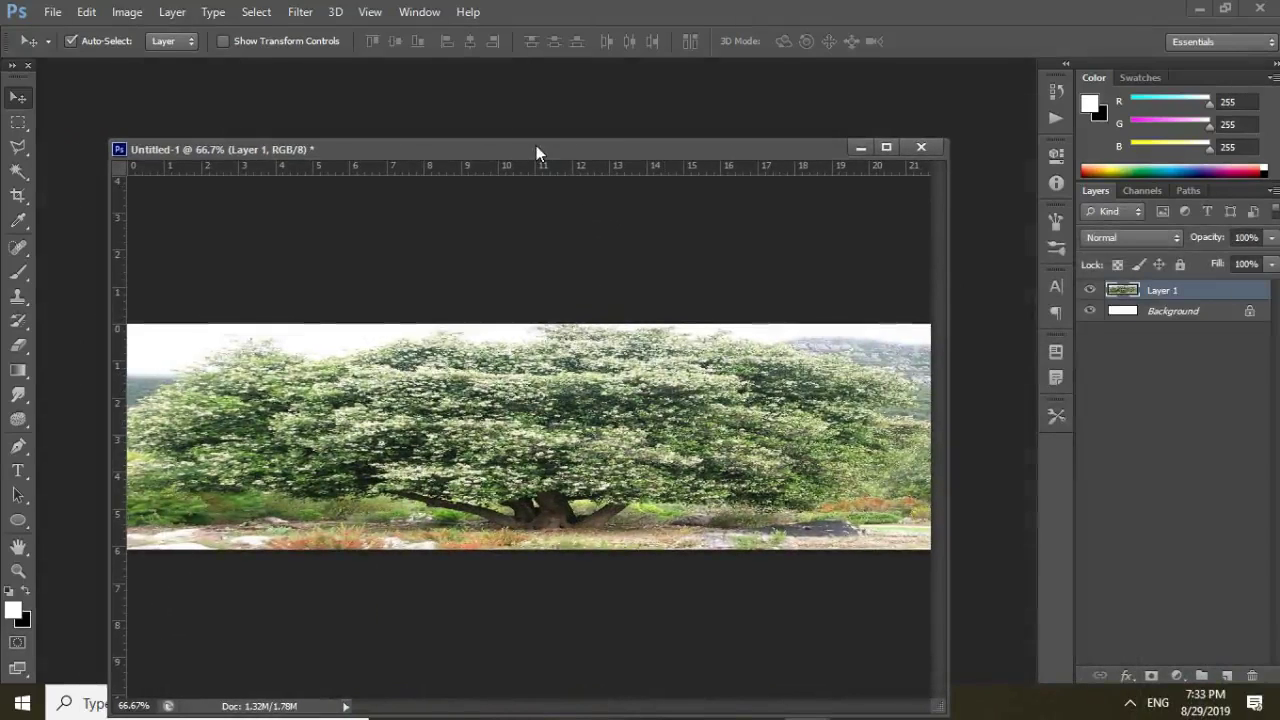
# - Extend the canvas downward to 200 percent height at 100 percent width, anchored at the top centre
pyautogui.click(128, 14)
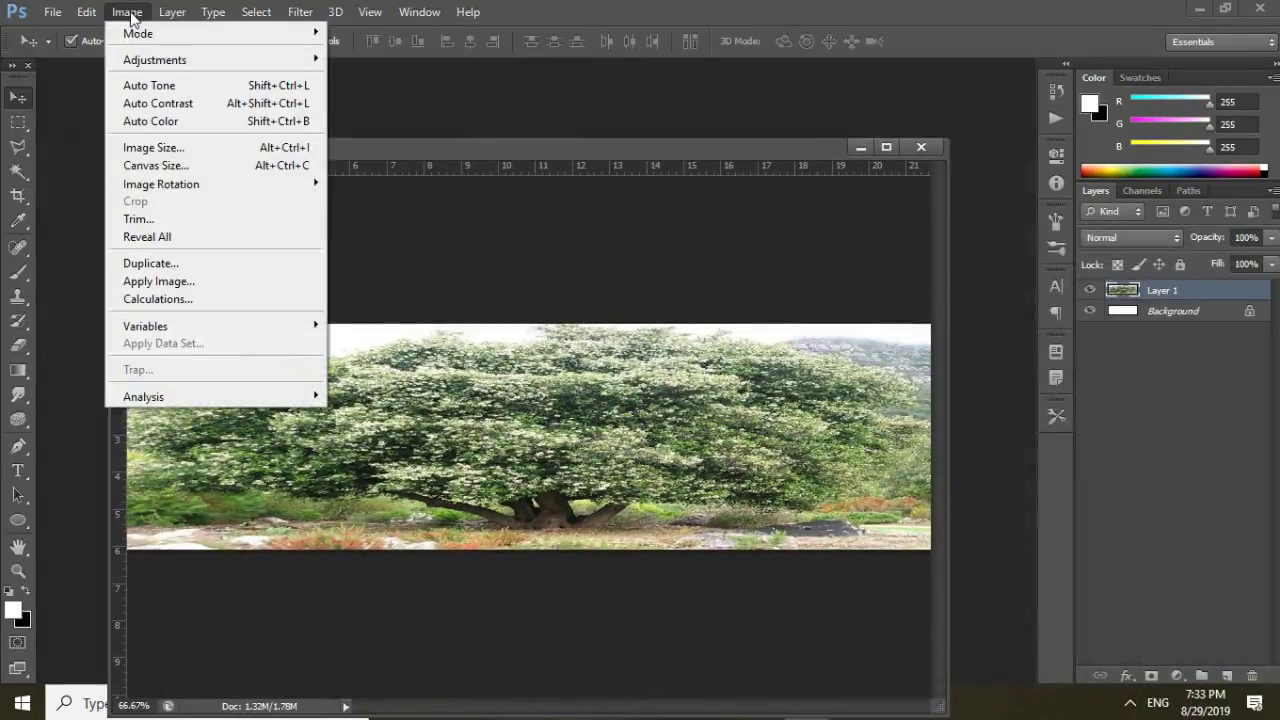
pyautogui.click(147, 166)
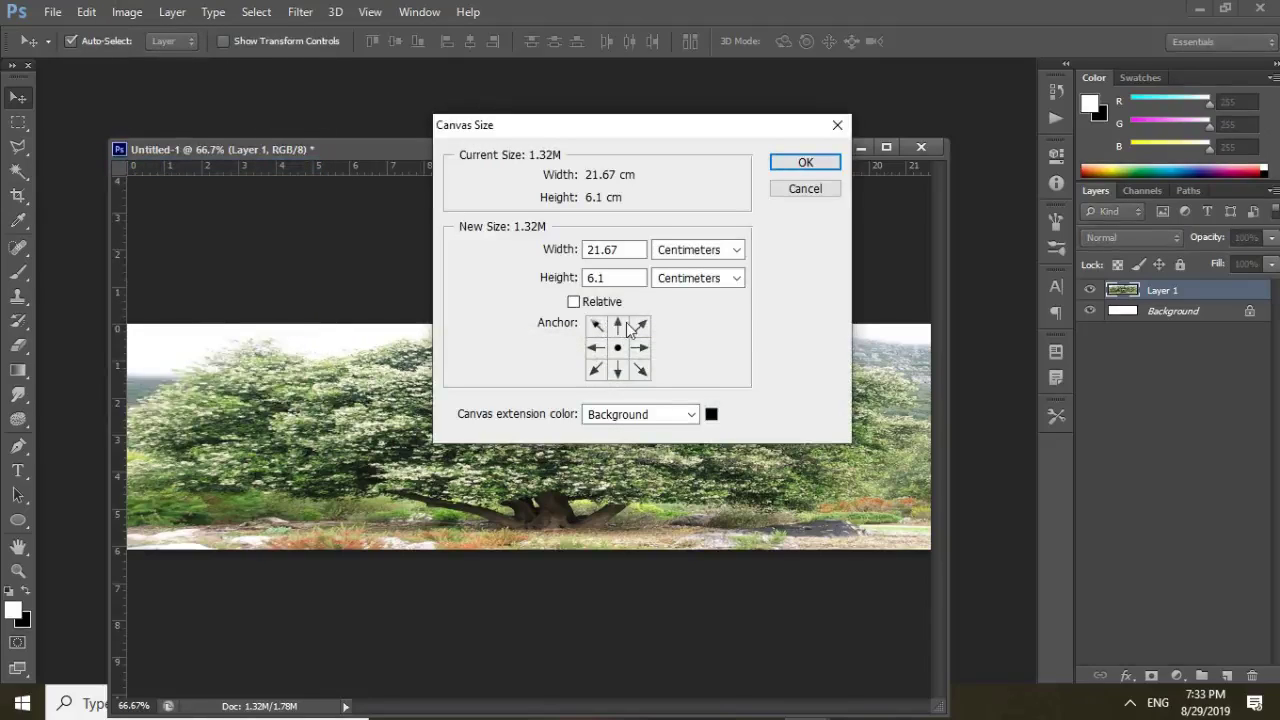
pyautogui.click(617, 325)
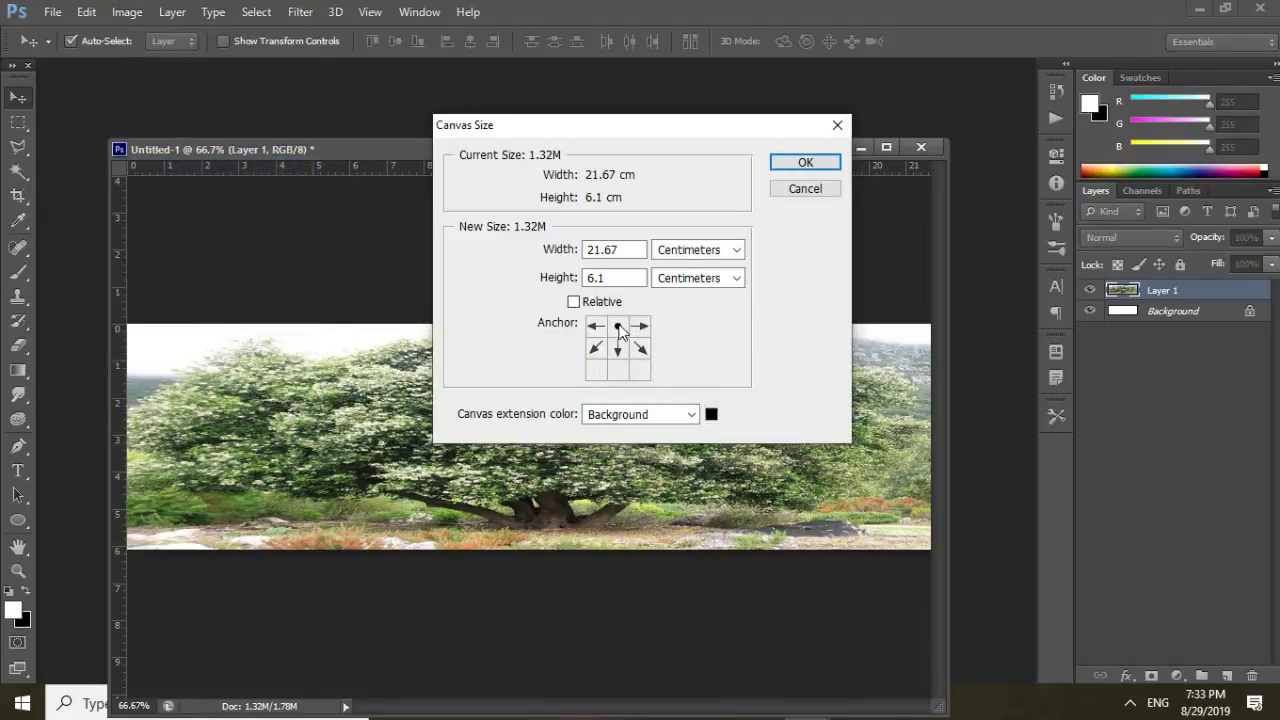
pyautogui.click(697, 251)
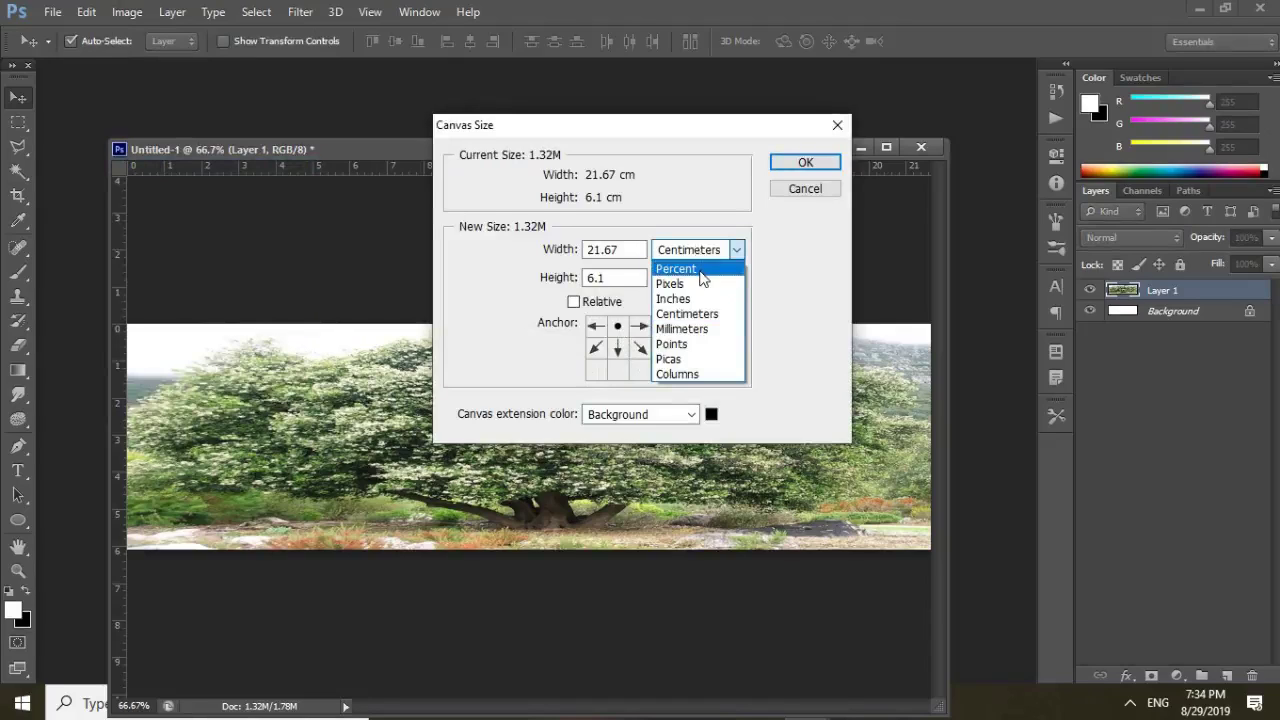
pyautogui.click(701, 271)
pyautogui.press('Tab')
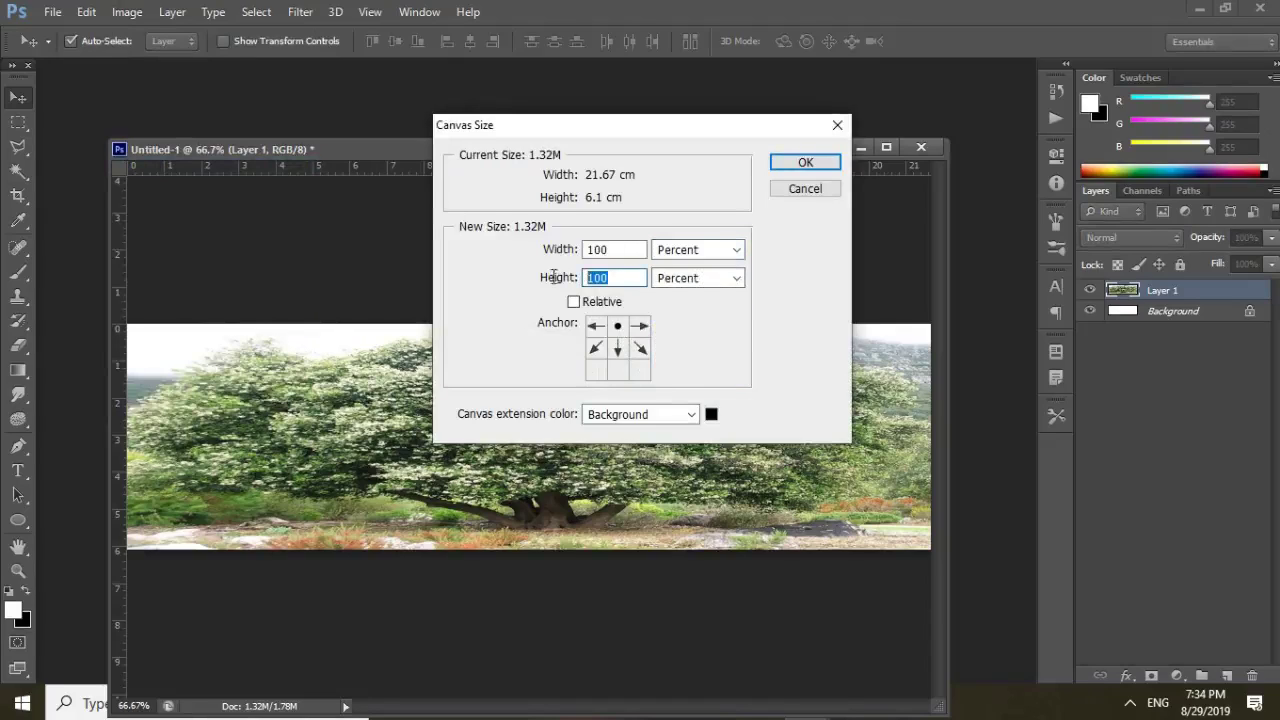
pyautogui.write('200')
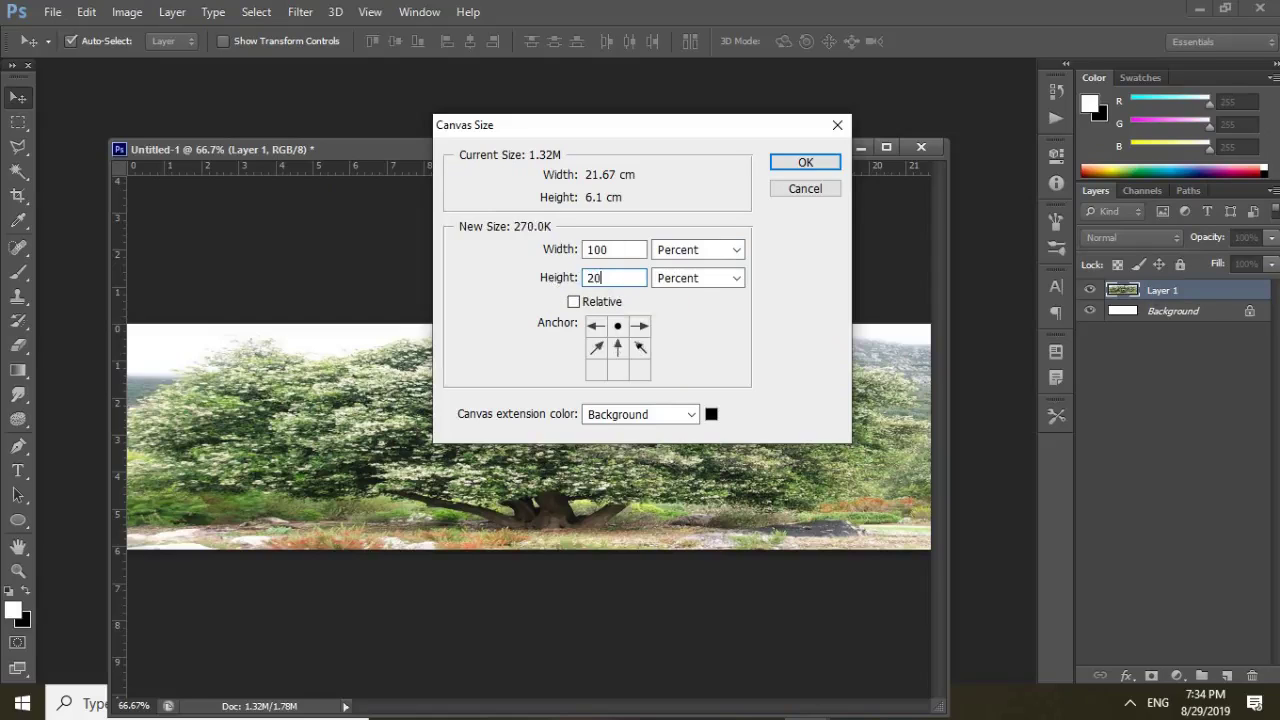
pyautogui.click(801, 165)
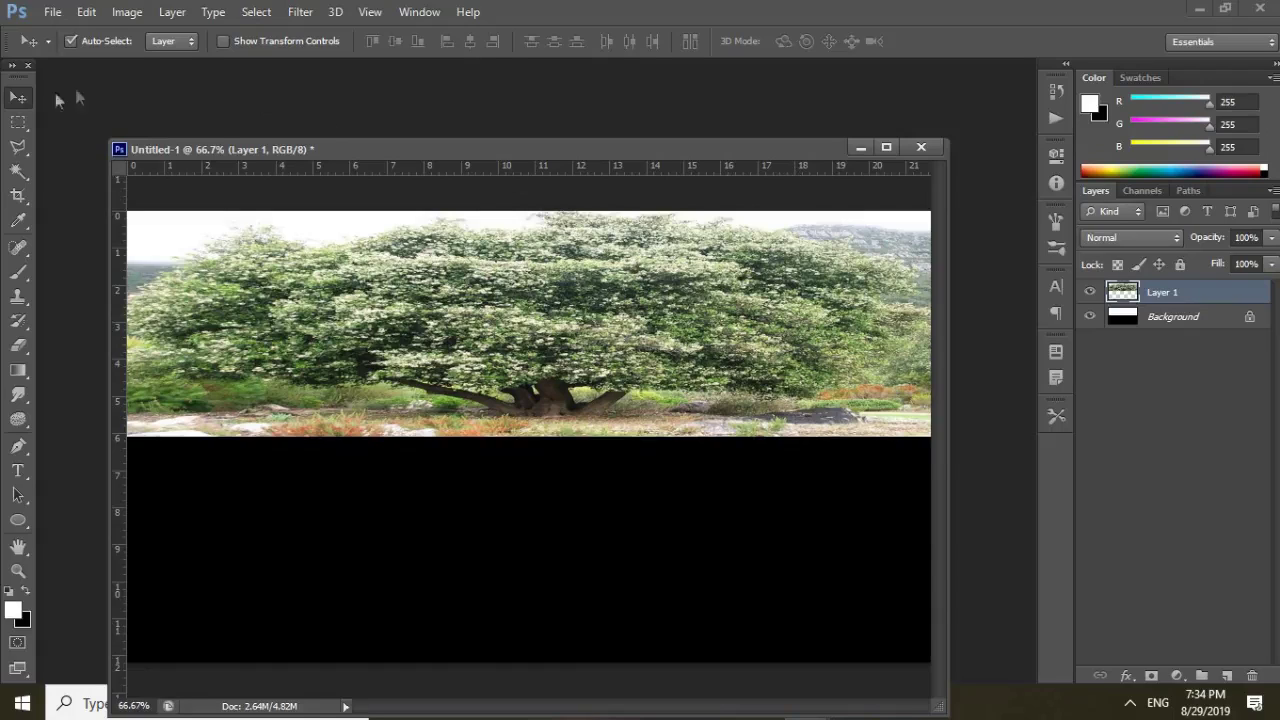
# - Select the black lower half on Layer 1 with the Magic Wand and invert the selection onto the tree picture
pyautogui.click(18, 172)
pyautogui.click(429, 505)
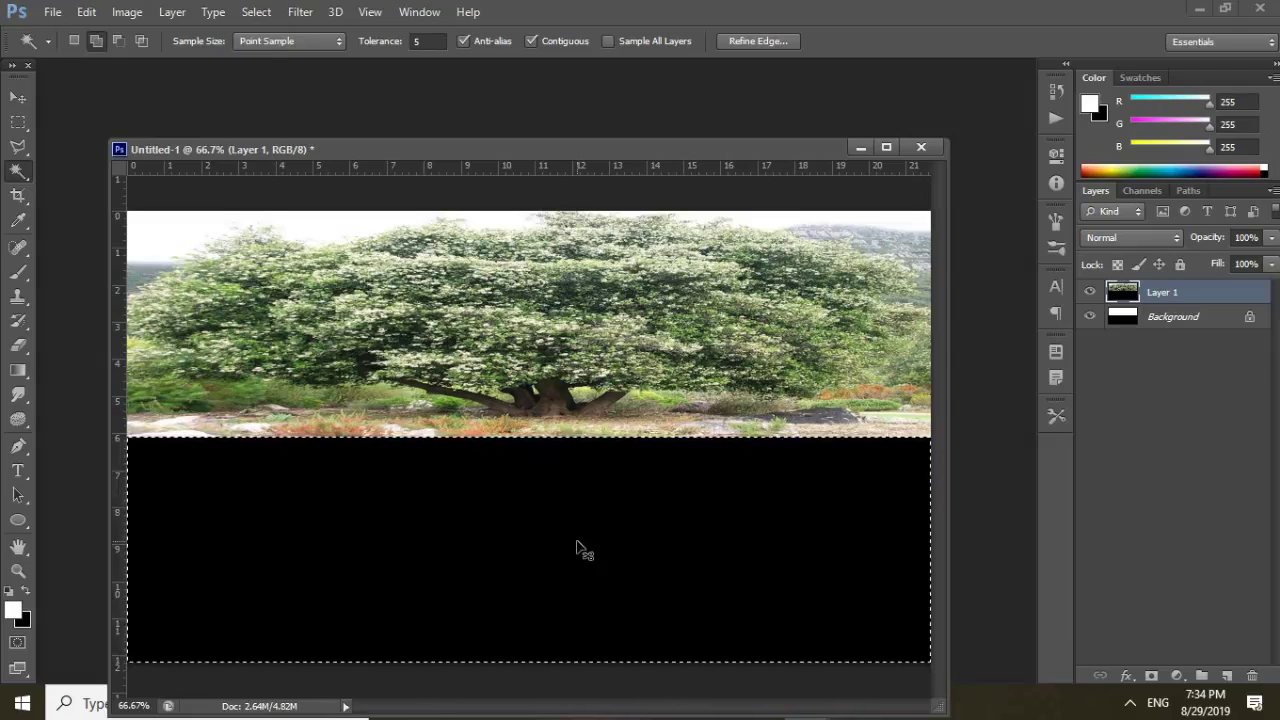
pyautogui.hotkey('ctrl', 'shift', 'i')
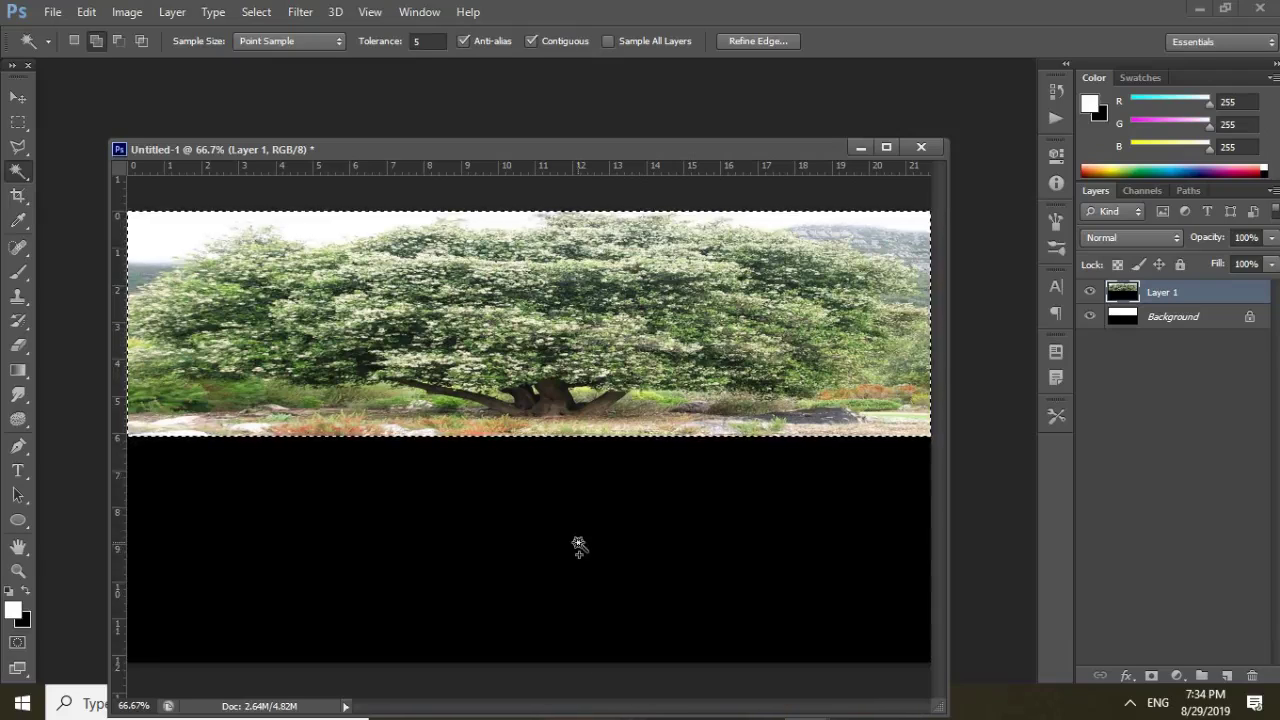
# - Copy the selected tree picture to a new layer and duplicate that layer once, undoing any extra copy
pyautogui.hotkey('ctrl', 'j')
pyautogui.hotkey('ctrl', 'j')
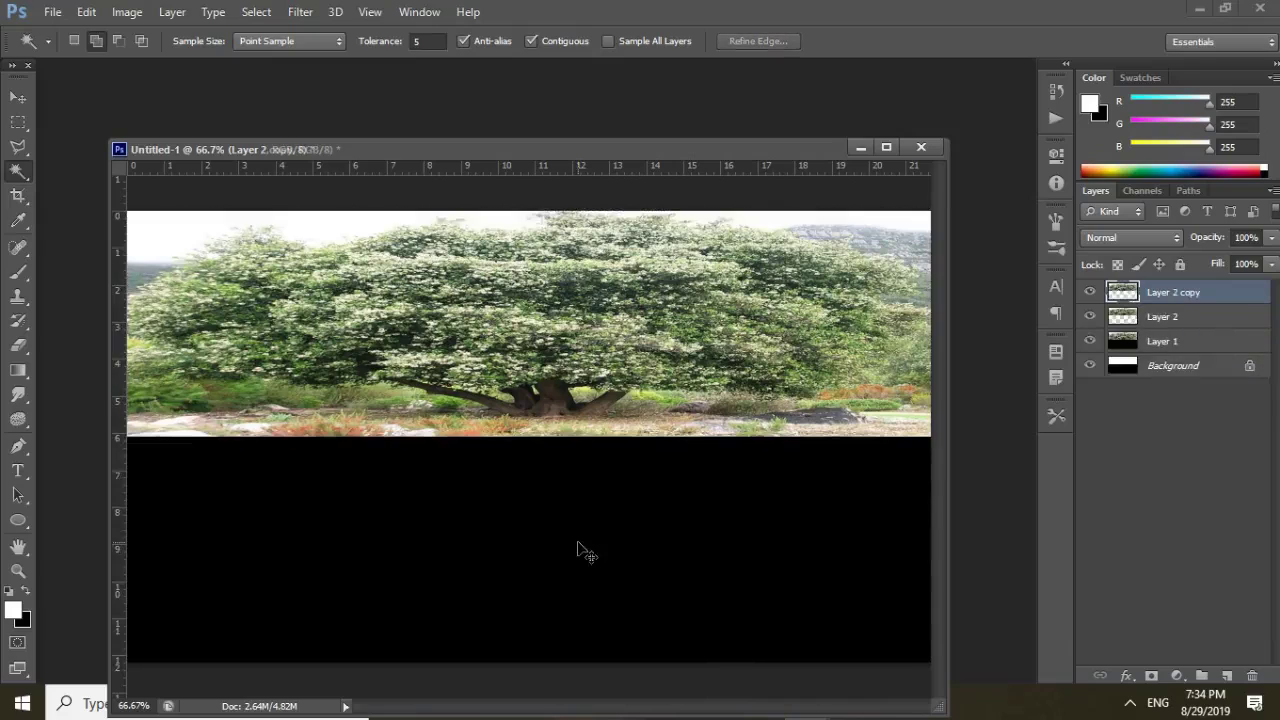
pyautogui.hotkey('ctrl', 'j')
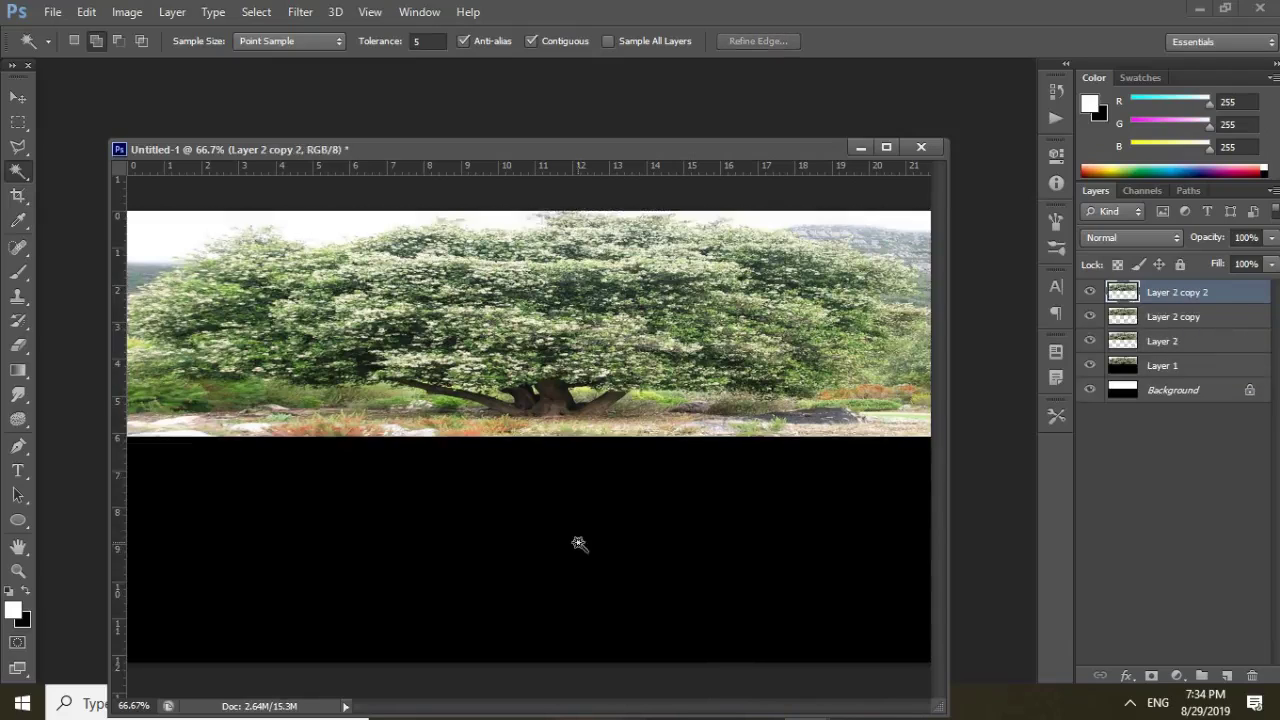
pyautogui.hotkey('ctrl', 'z')
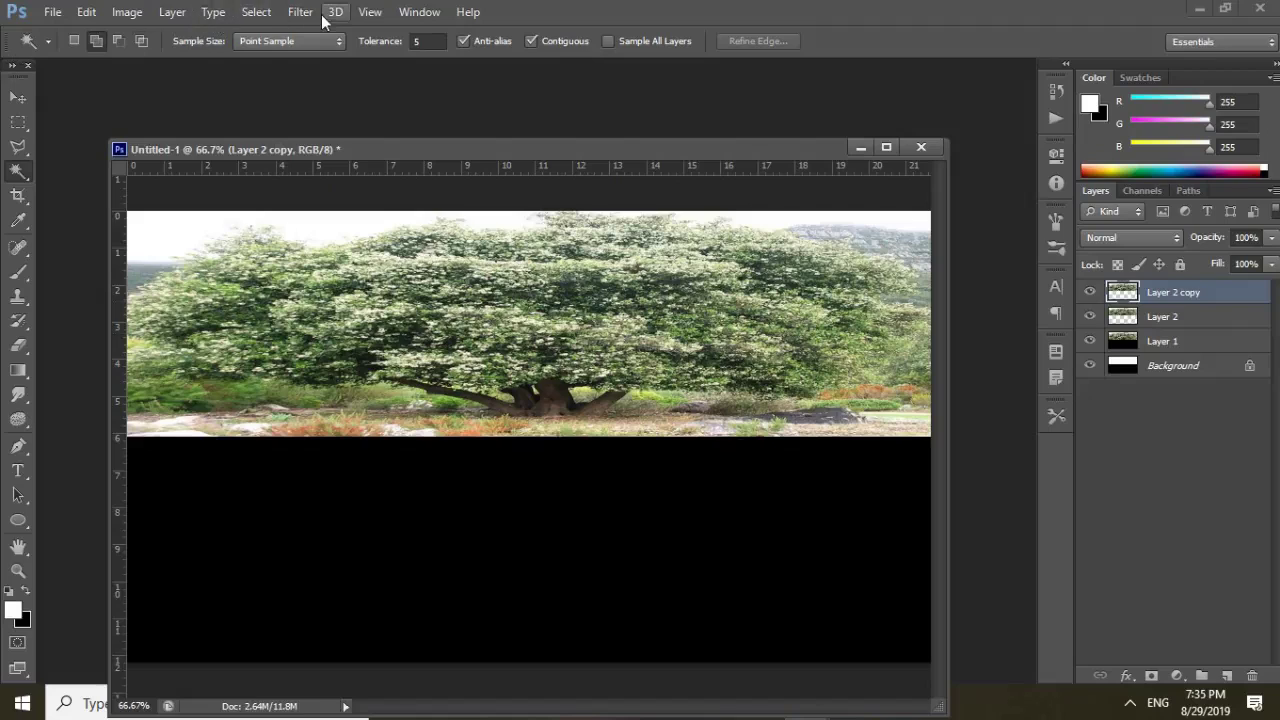
# - Flip the topmost tree copy vertically into the empty lower half of the canvas, at -100 percent height
pyautogui.click(366, 13)
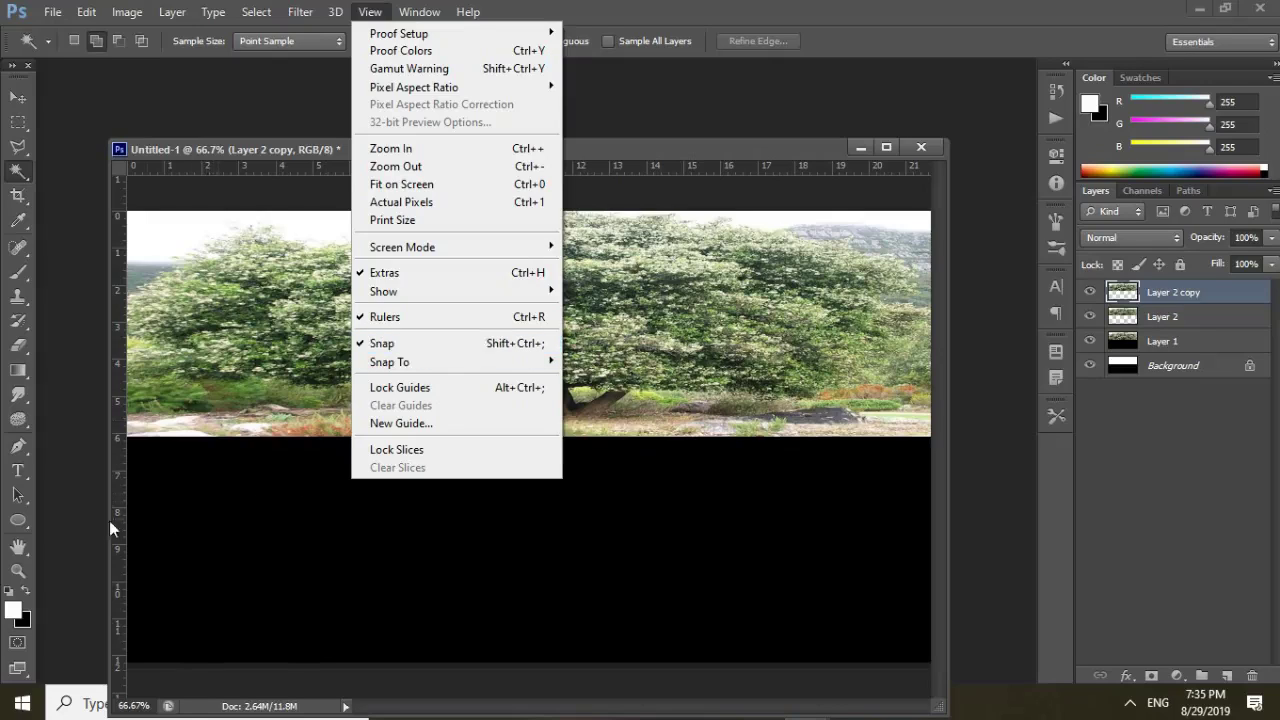
pyautogui.click(222, 477)
pyautogui.hotkey('ctrl', 't')
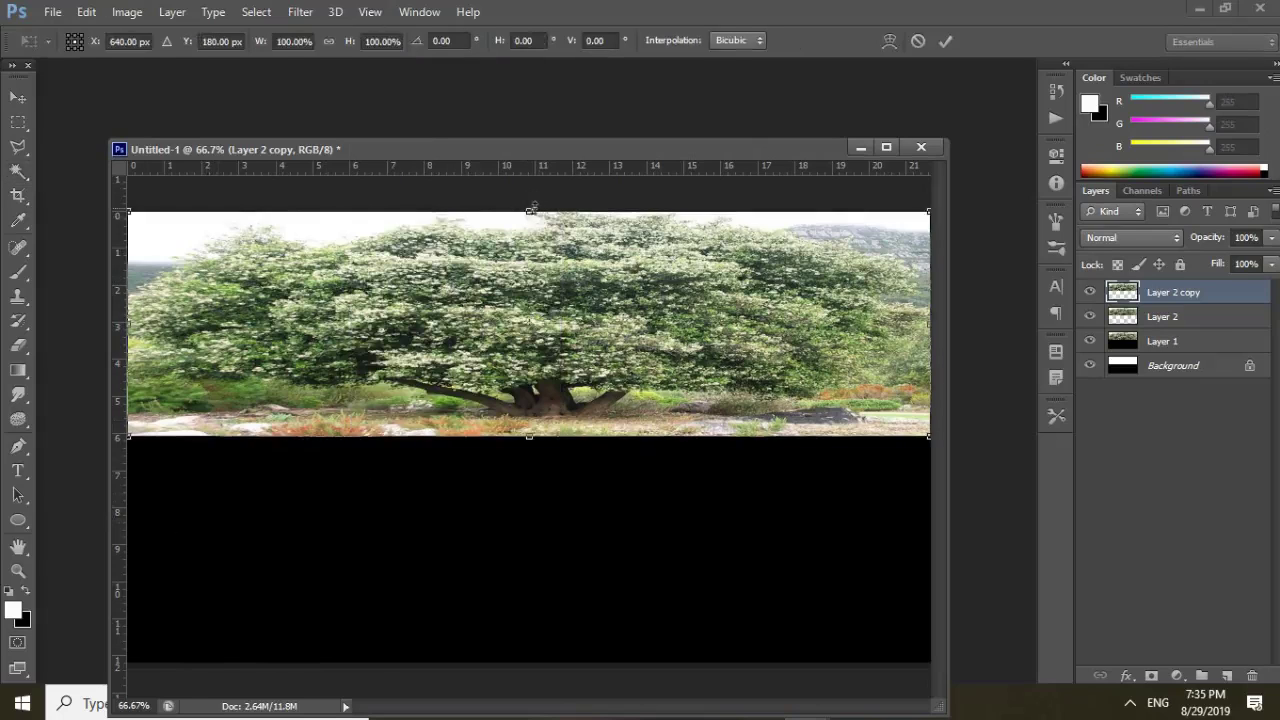
pyautogui.moveTo(531, 210); pyautogui.dragTo(527, 661)
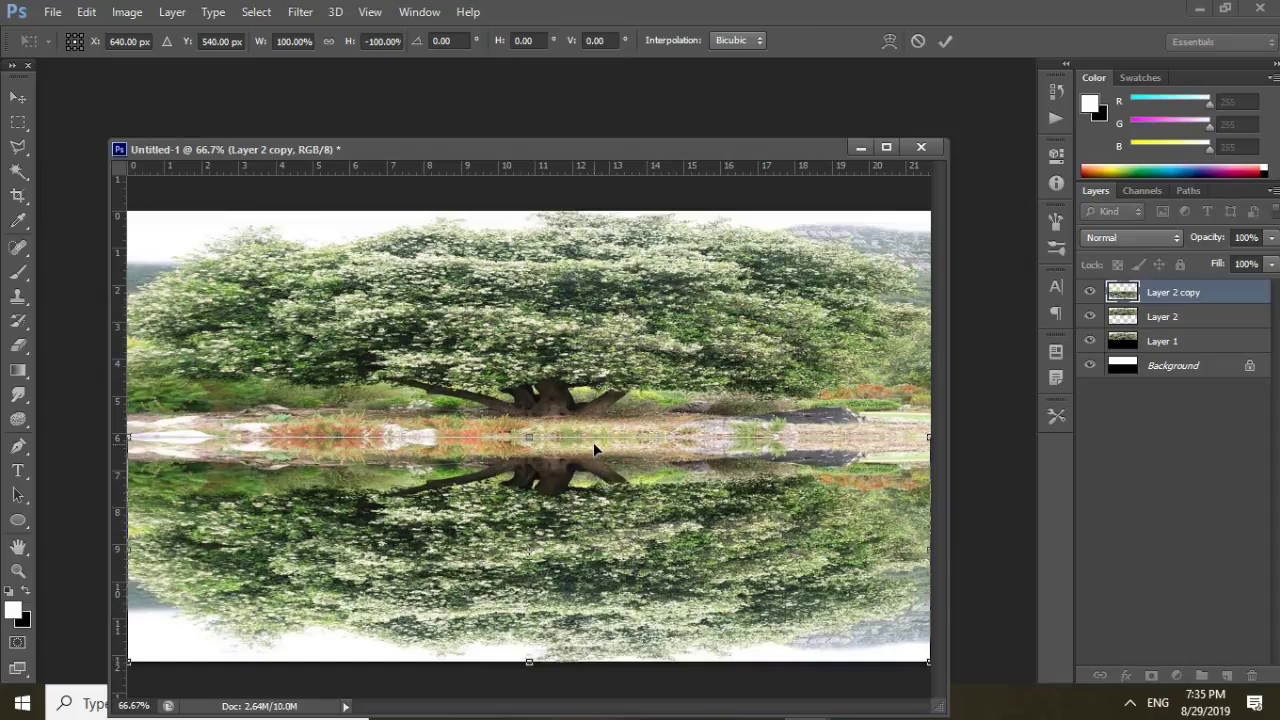
pyautogui.press('Return')
pyautogui.press('w')
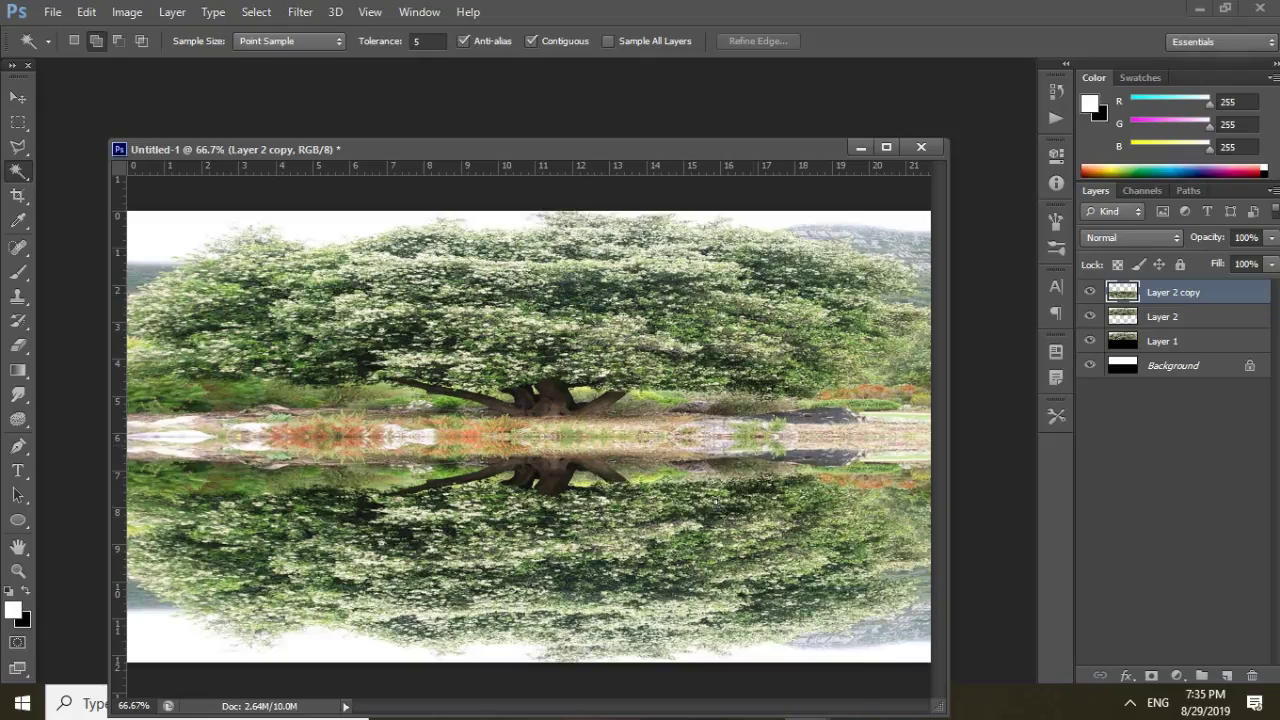
# - Add a new white-filled layer on top with default black and white colours and render Clouds on it
pyautogui.click(1228, 677)
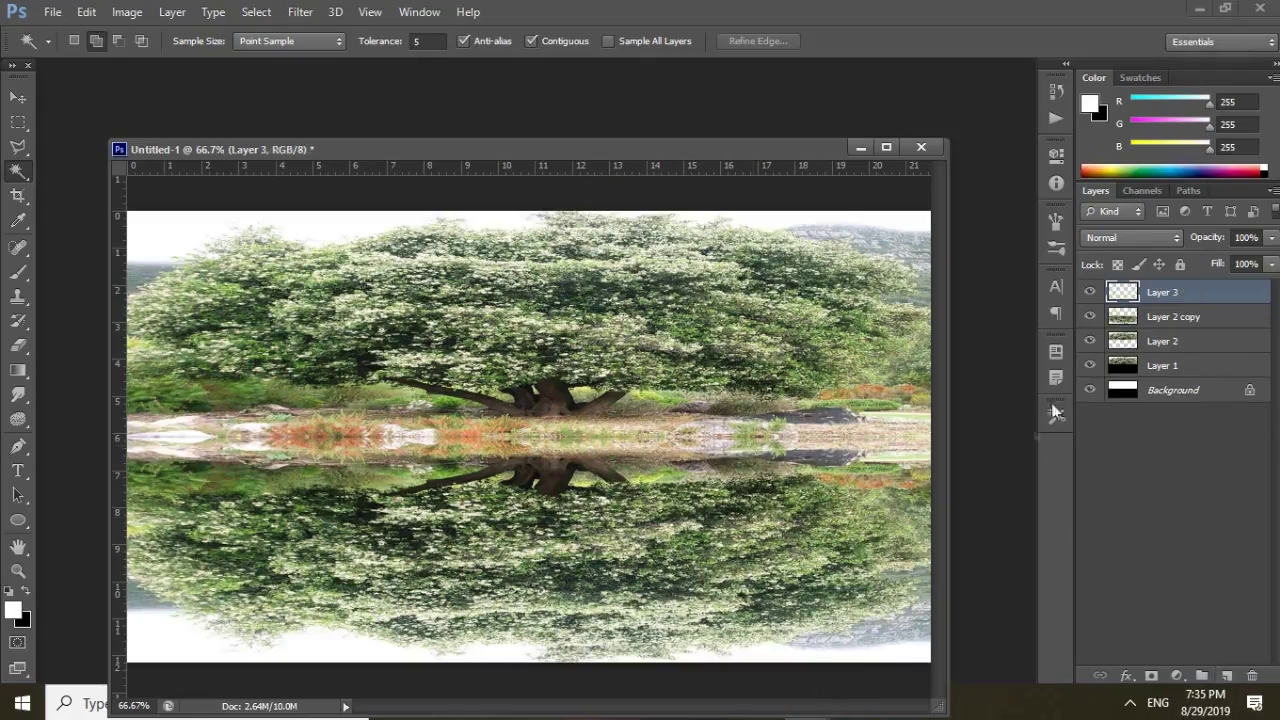
pyautogui.press('d')
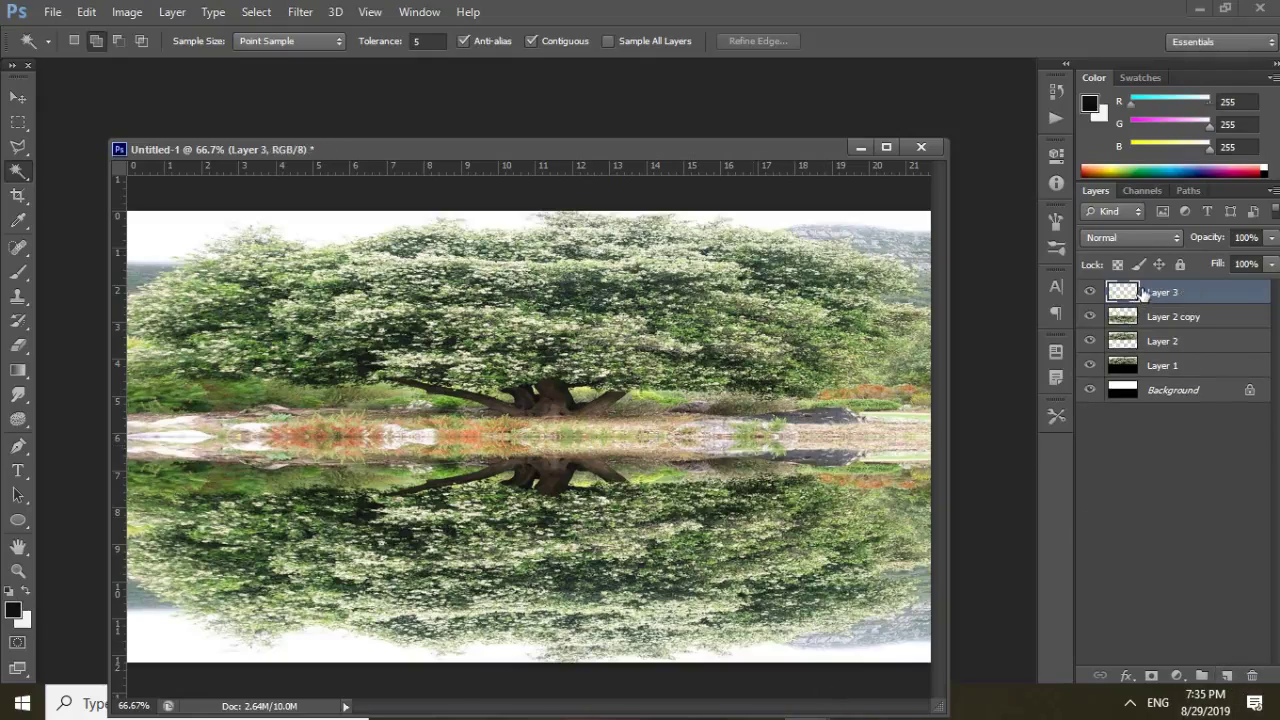
pyautogui.hotkey('ctrl', 'BackSpace')
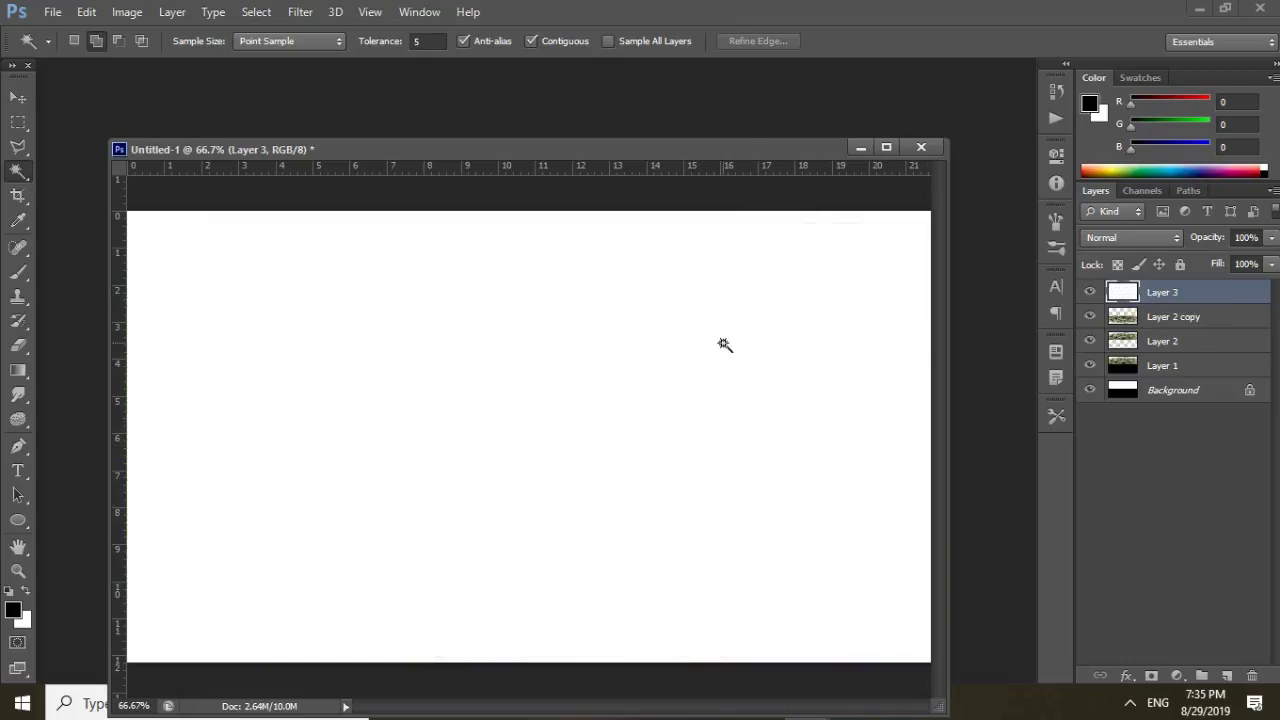
pyautogui.click(312, 13)
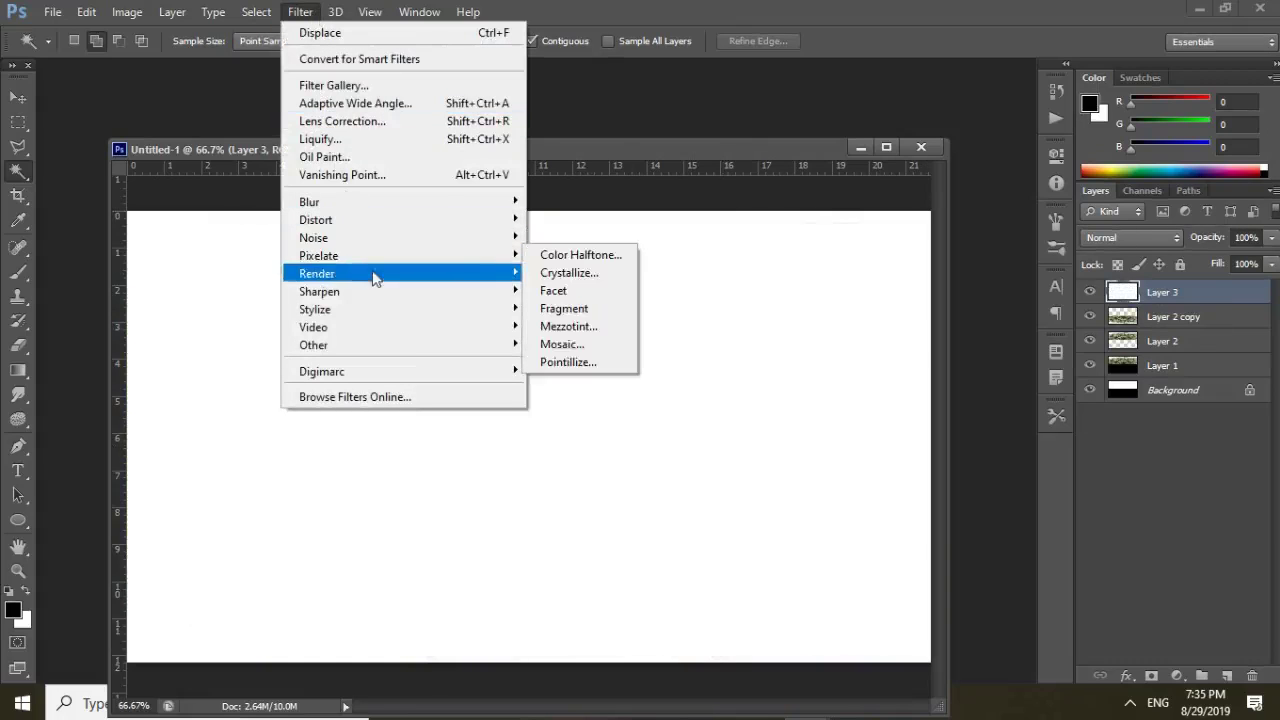
pyautogui.moveTo(378, 287)
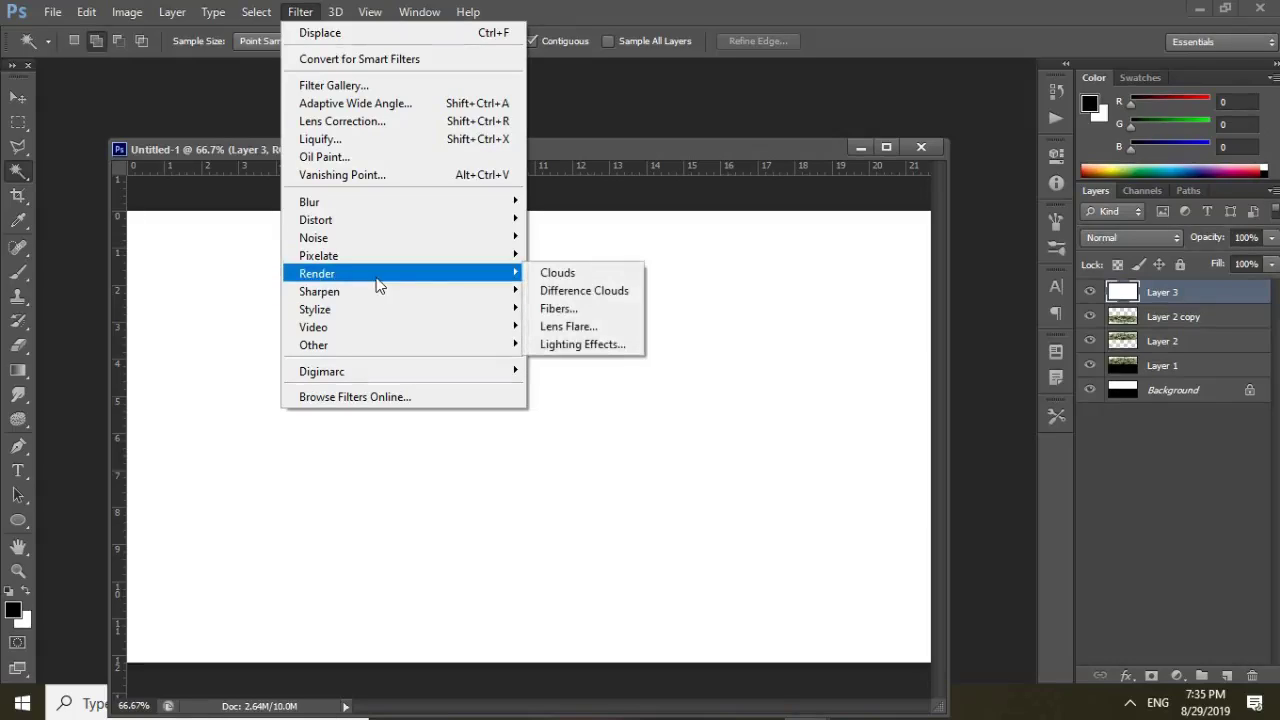
pyautogui.click(565, 275)
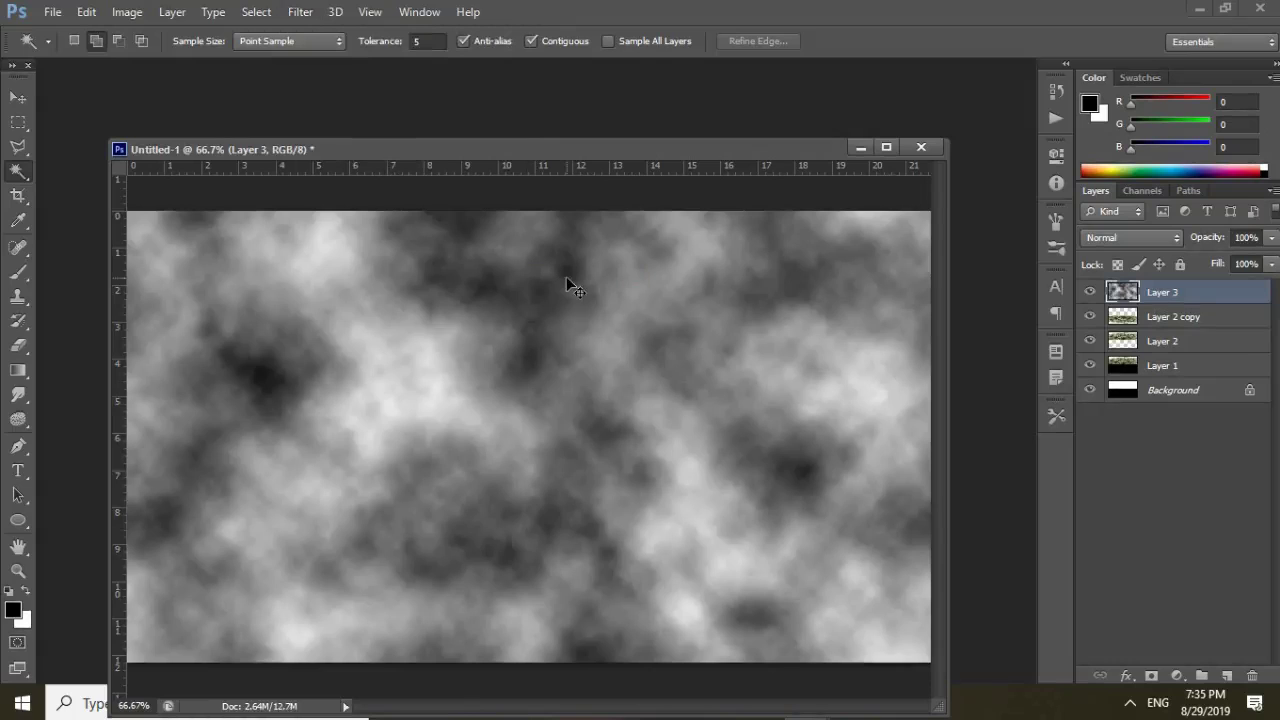
# - Brighten the clouds layer with Levels, setting the midtone input level to 2
pyautogui.hotkey('ctrl', 'l')
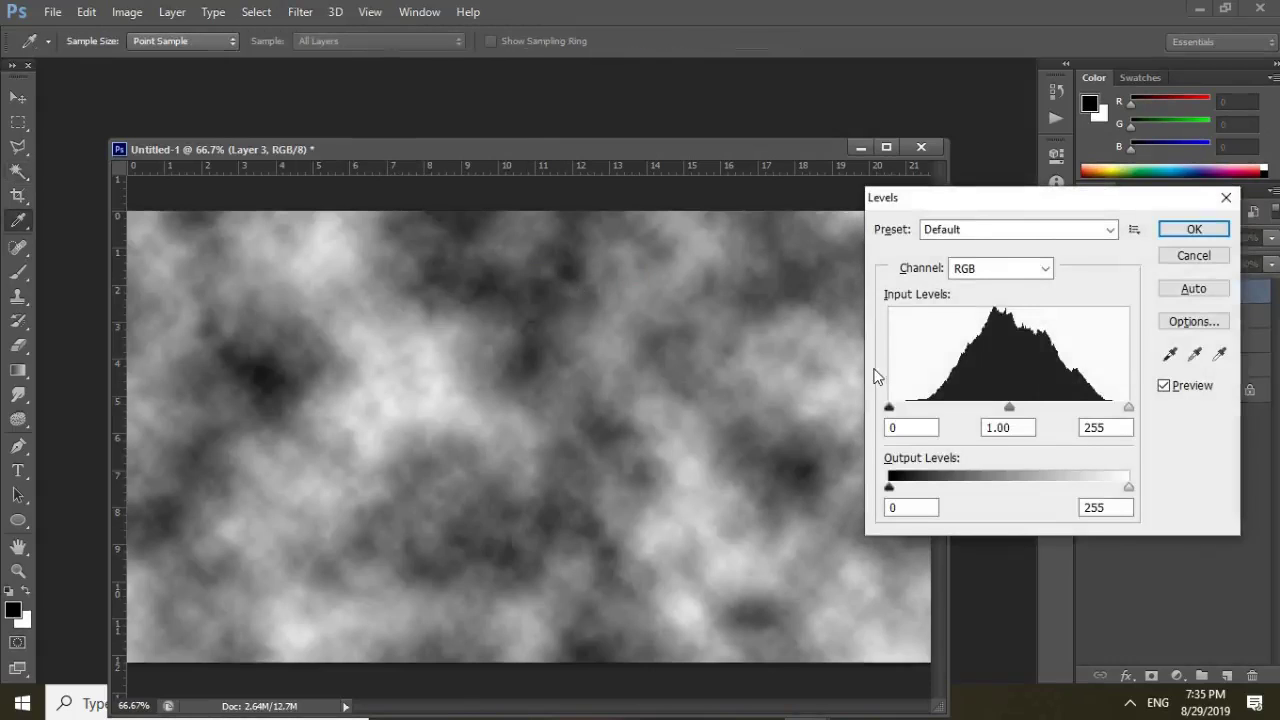
pyautogui.moveTo(1023, 429); pyautogui.dragTo(951, 435)
pyautogui.write('2')
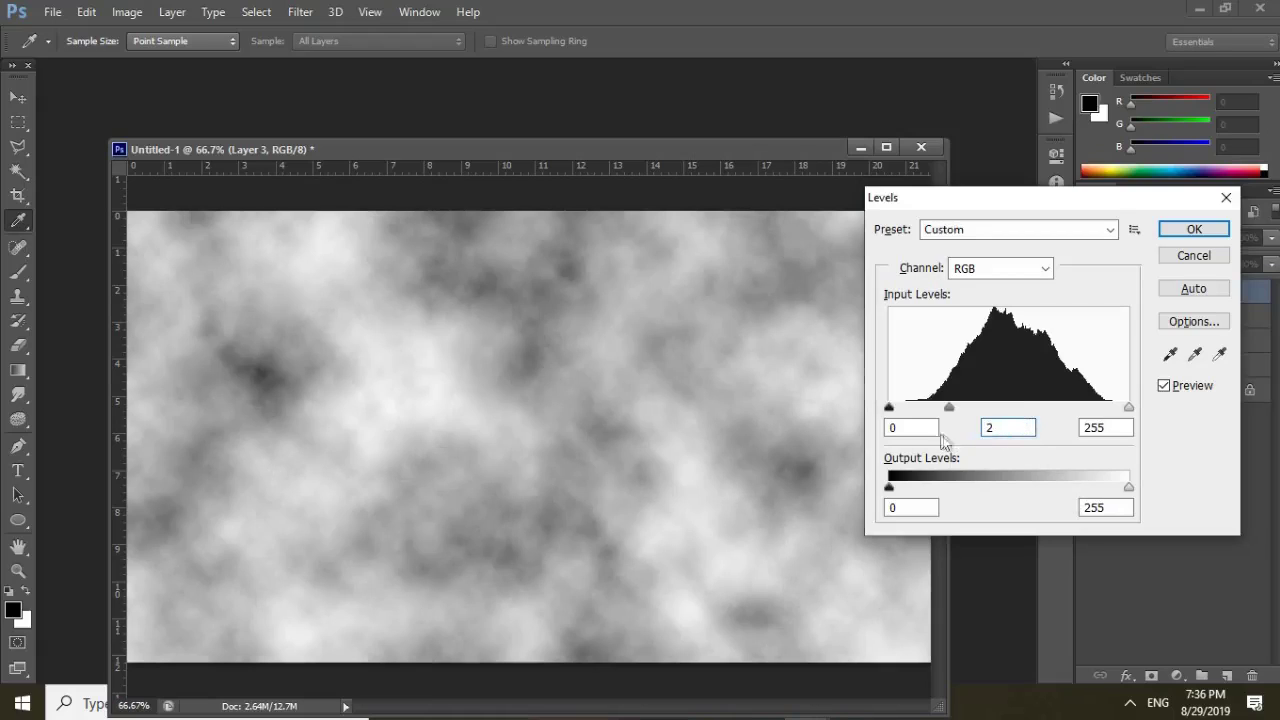
pyautogui.click(1173, 232)
pyautogui.press('w')
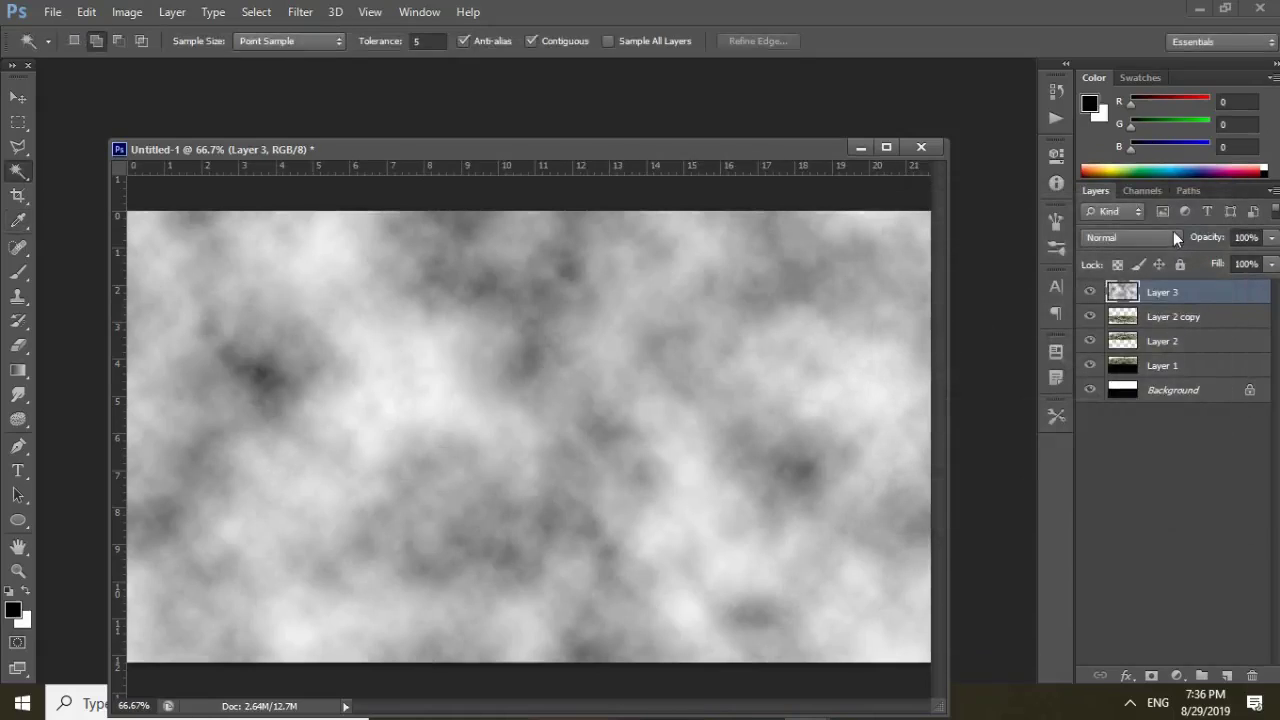
# - Apply the Twirl distortion to the clouds layer with an angle of 200 degrees
pyautogui.click(302, 12)
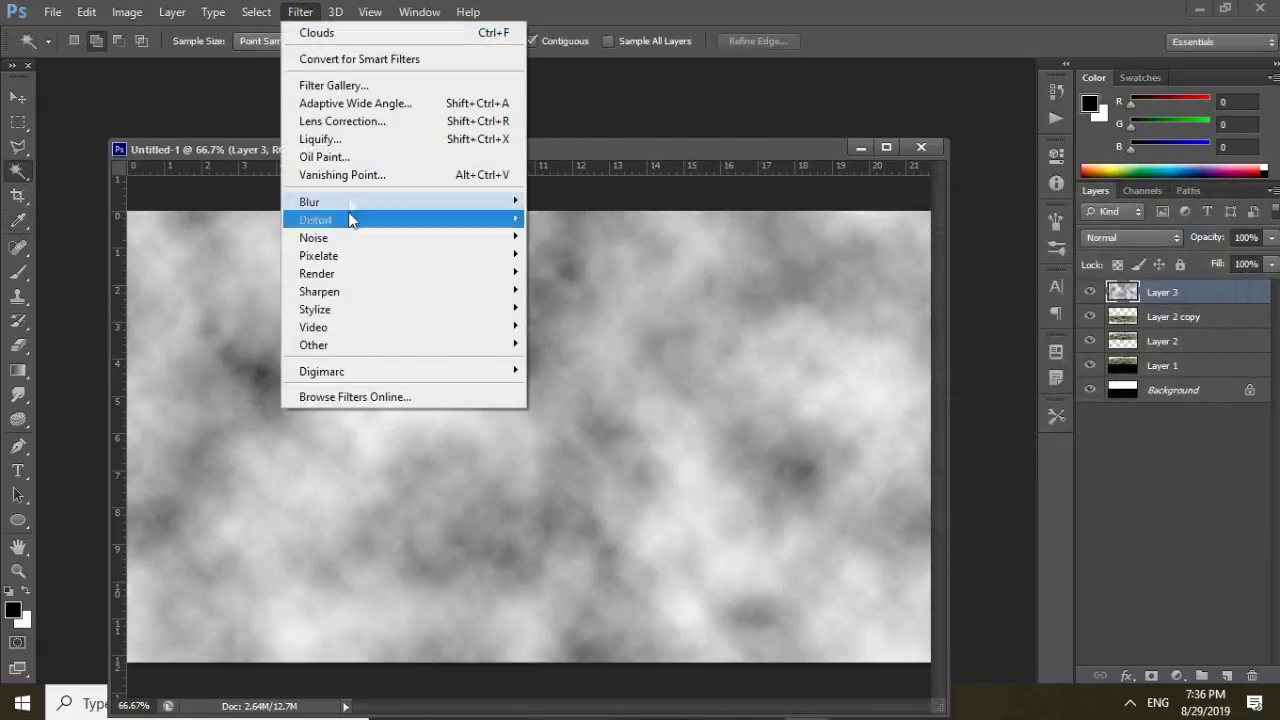
pyautogui.moveTo(365, 226)
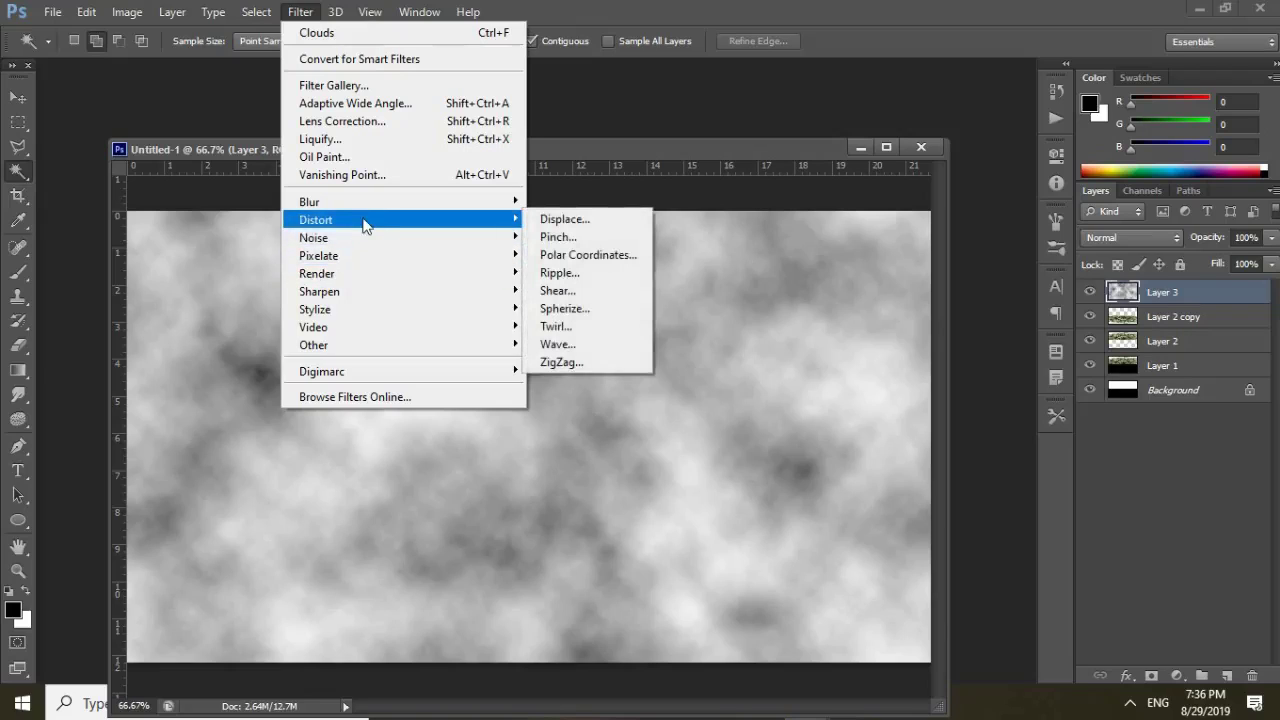
pyautogui.click(571, 332)
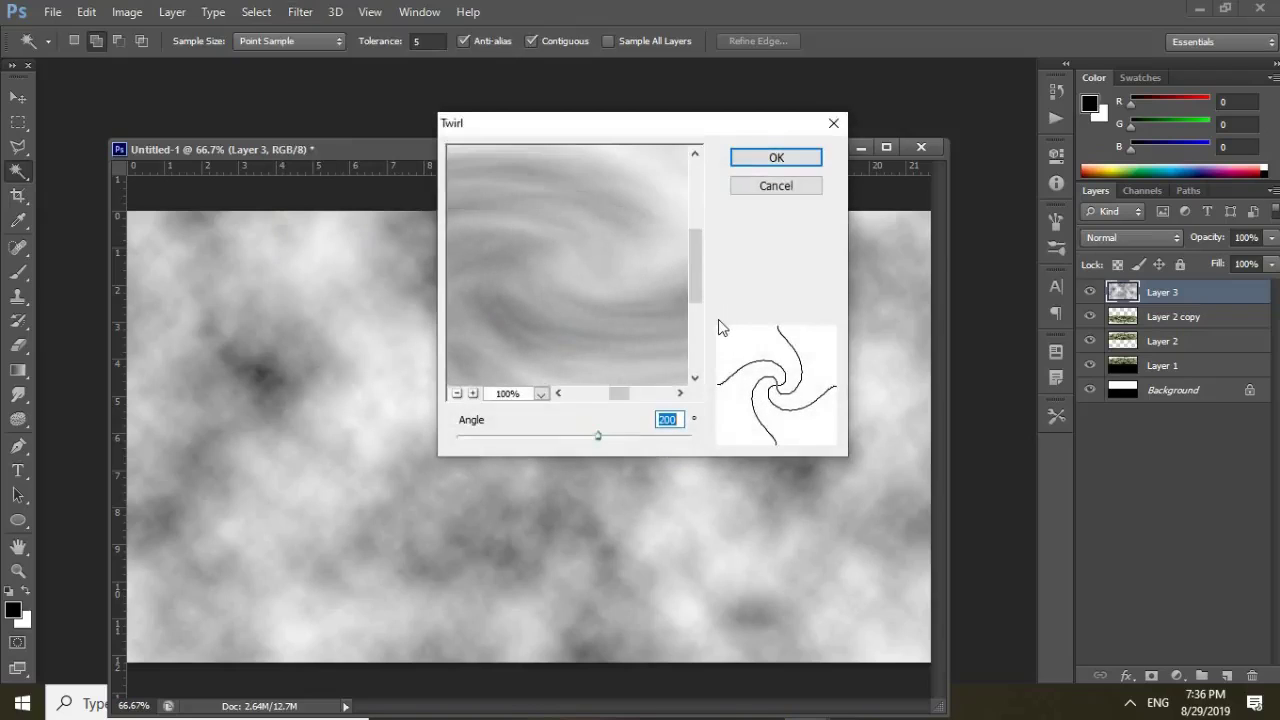
pyautogui.click(766, 162)
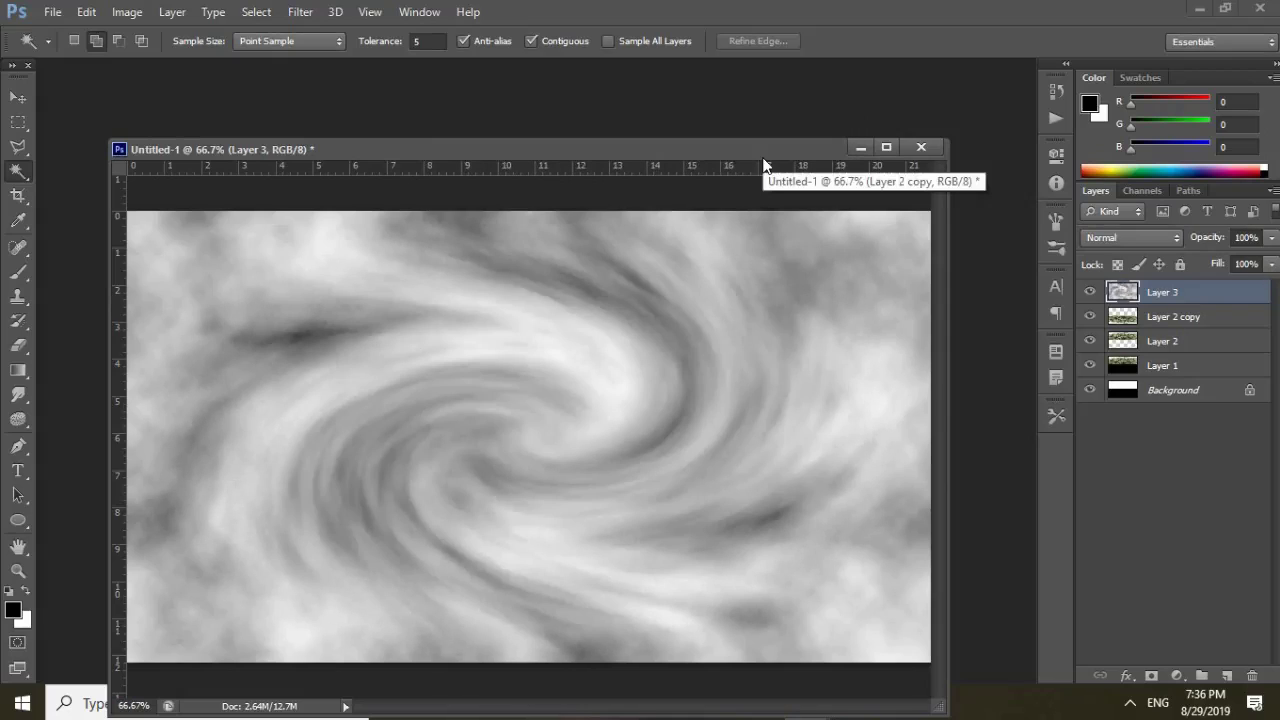
# - Apply the ZigZag distortion to the twirled clouds with amount 35, ridges 18 and the Pond Ripples style
pyautogui.click(302, 12)
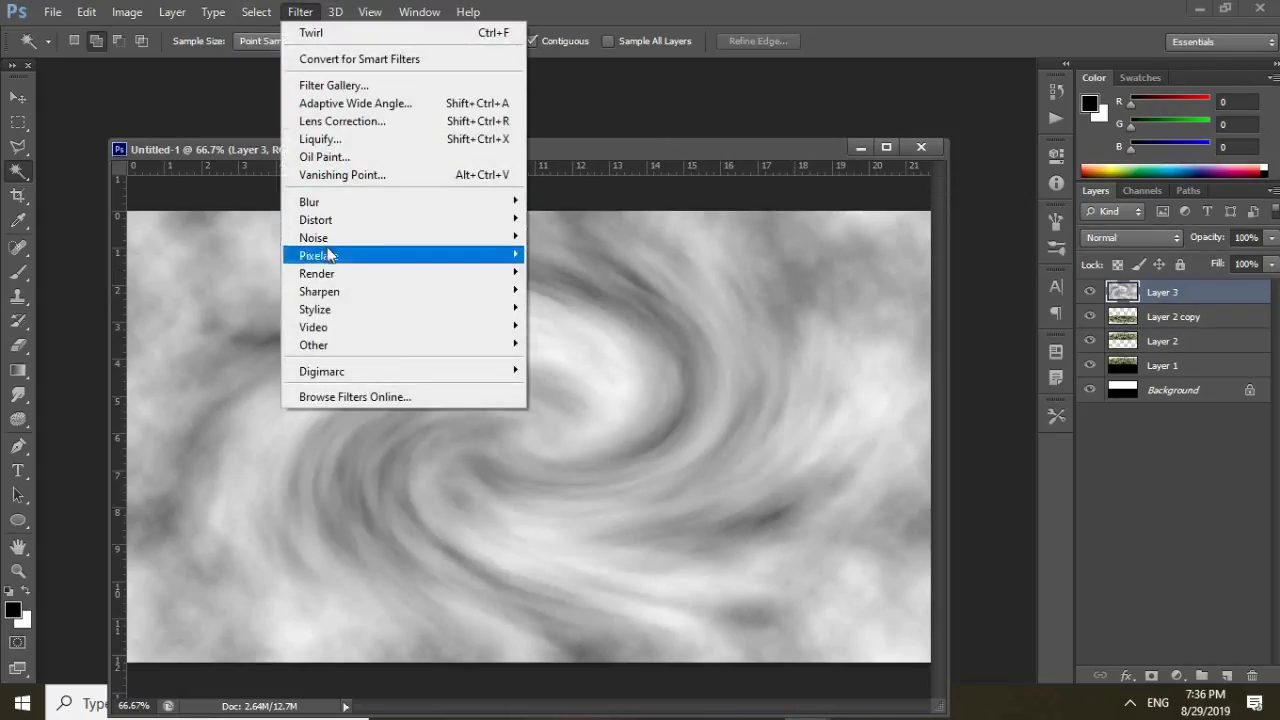
pyautogui.moveTo(340, 226)
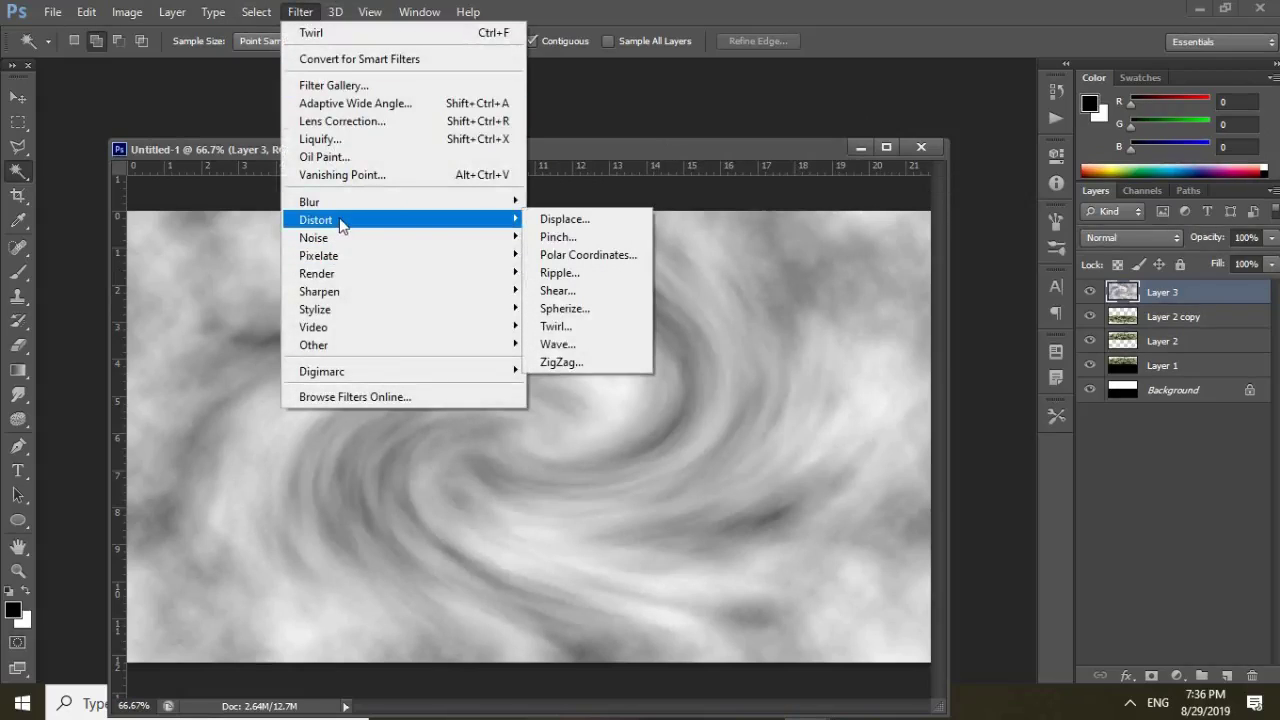
pyautogui.click(566, 362)
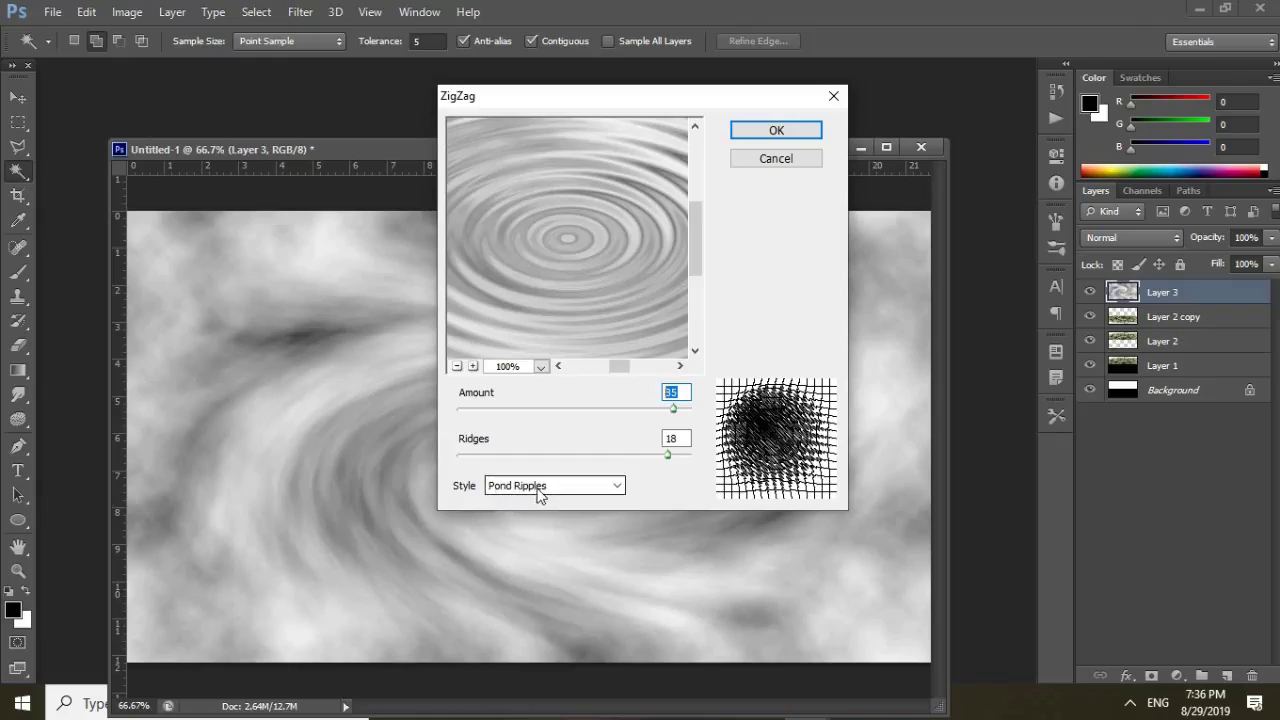
pyautogui.click(770, 132)
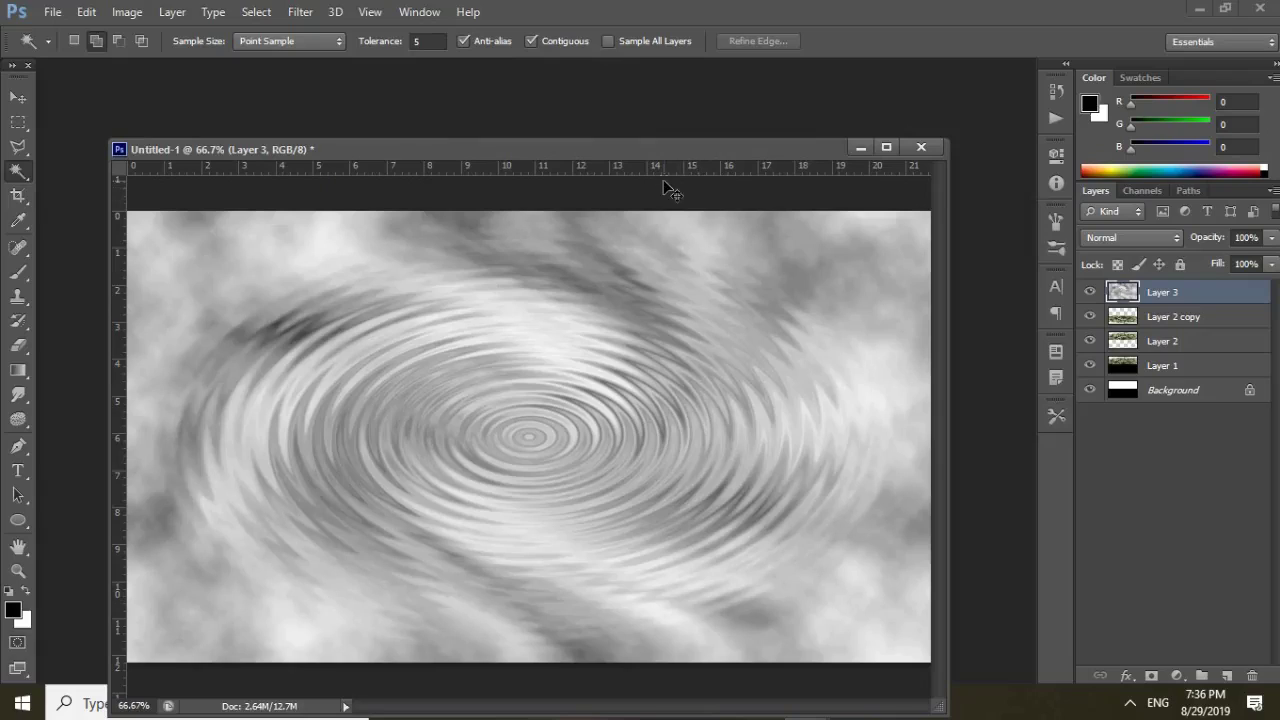
# - Squash the ripple layer from its top edge to 50 percent height so it covers only the lower half
pyautogui.hotkey('ctrl', 't')
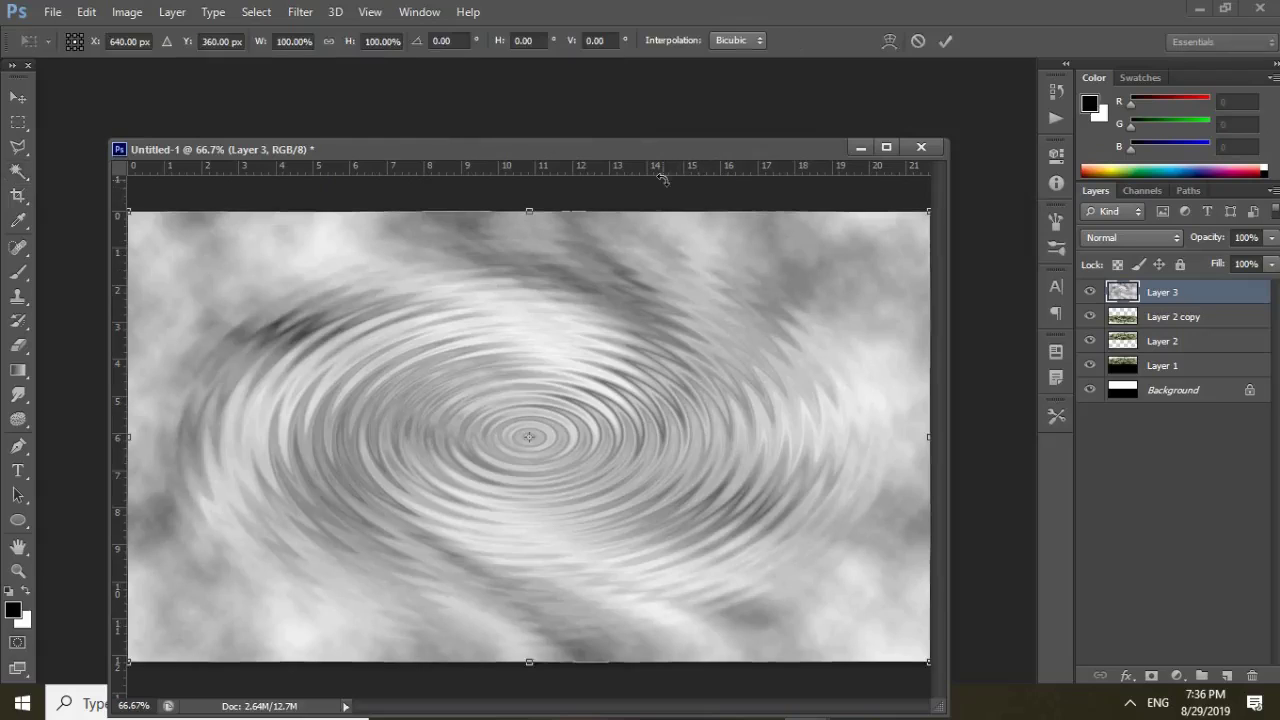
pyautogui.moveTo(530, 212); pyautogui.dragTo(541, 440)
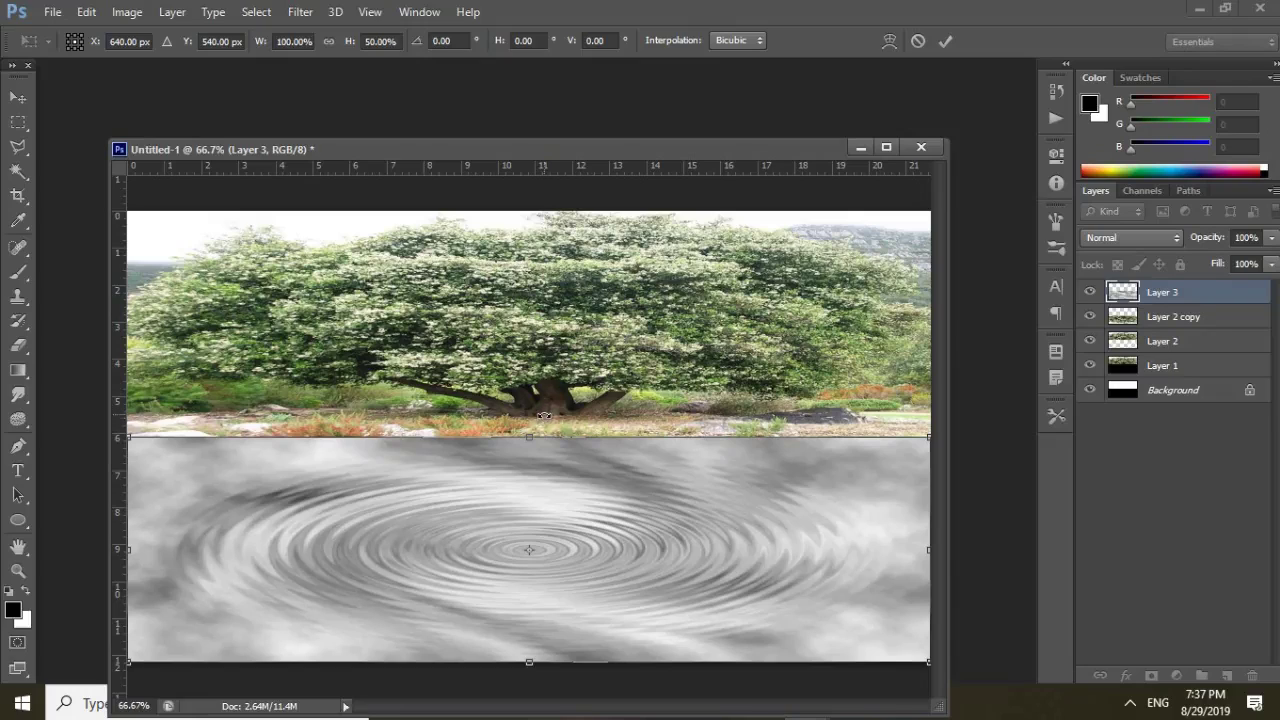
pyautogui.press('Return')
pyautogui.press('w')
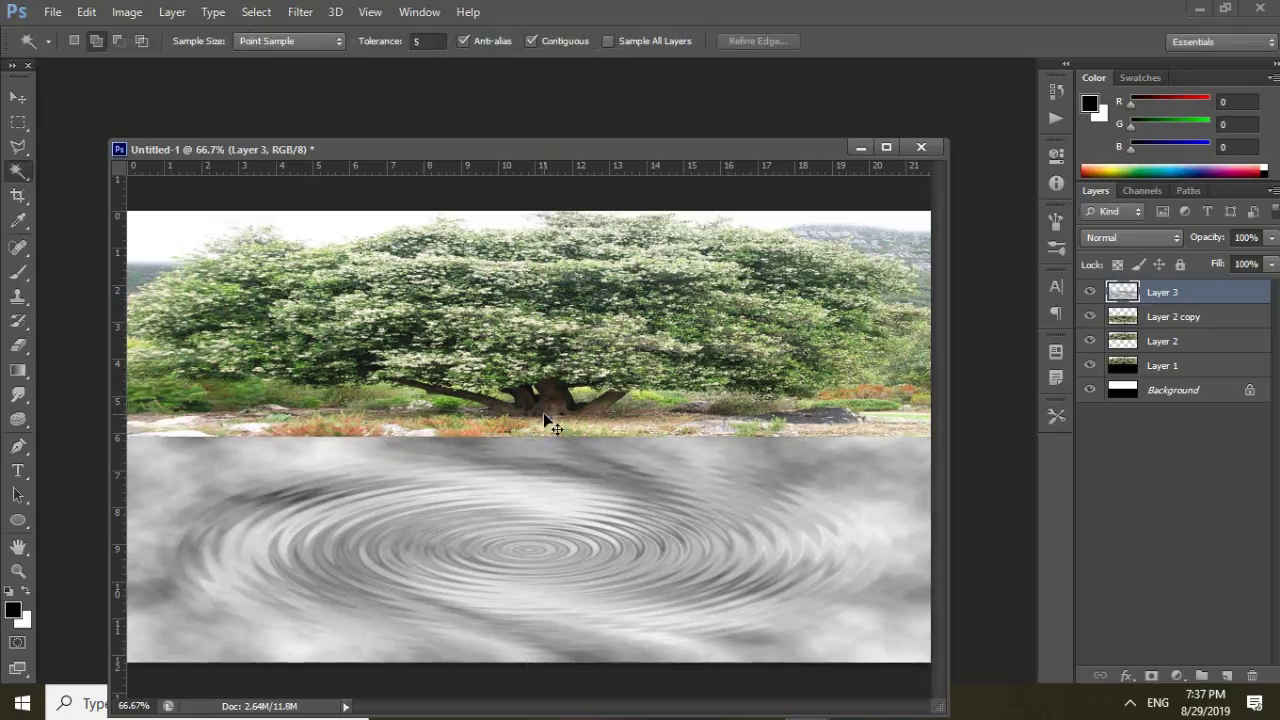
# - Apply a Perspective transform to the ripple layer, widening its bottom edge well beyond both sides of the canvas
pyautogui.hotkey('ctrl', '-')
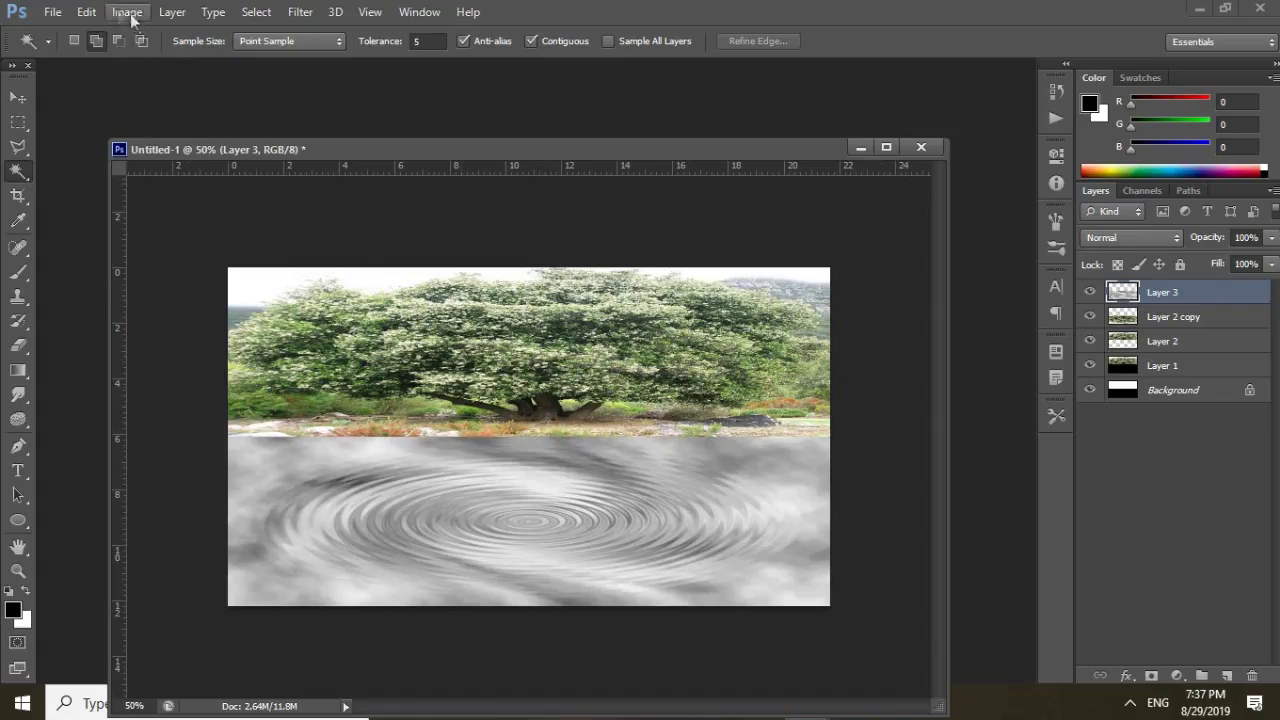
pyautogui.click(86, 12)
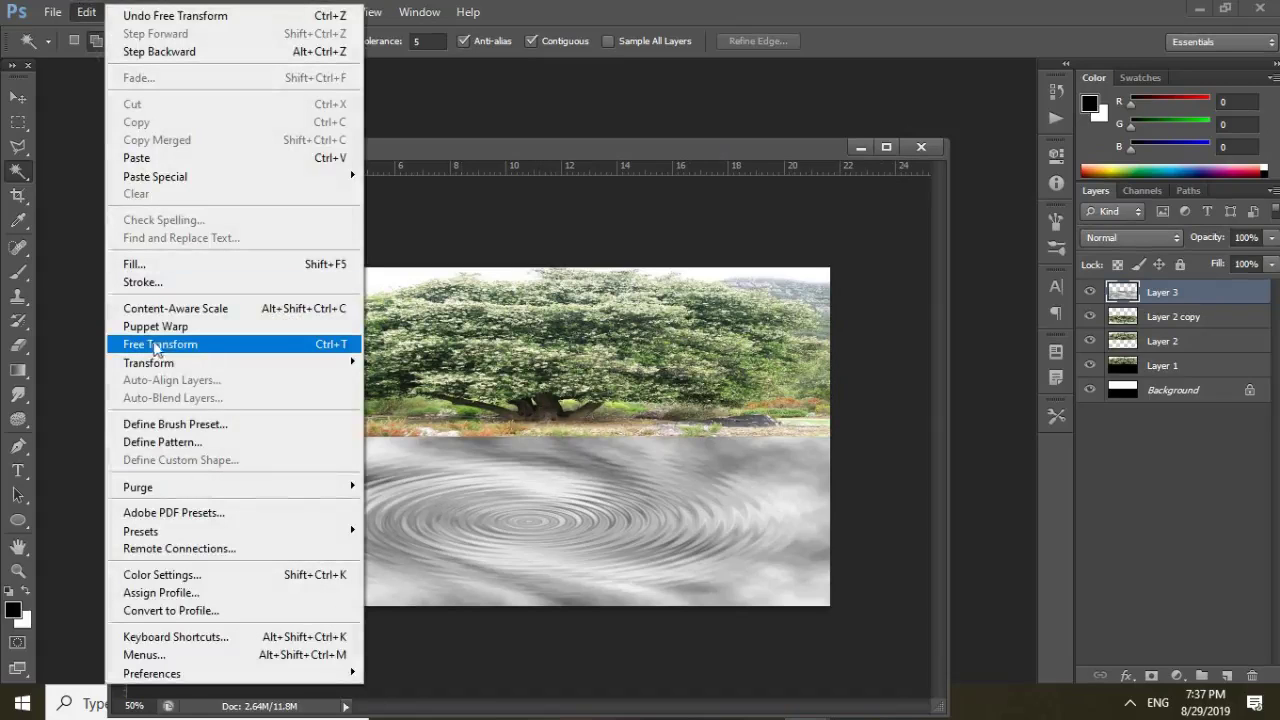
pyautogui.moveTo(168, 366)
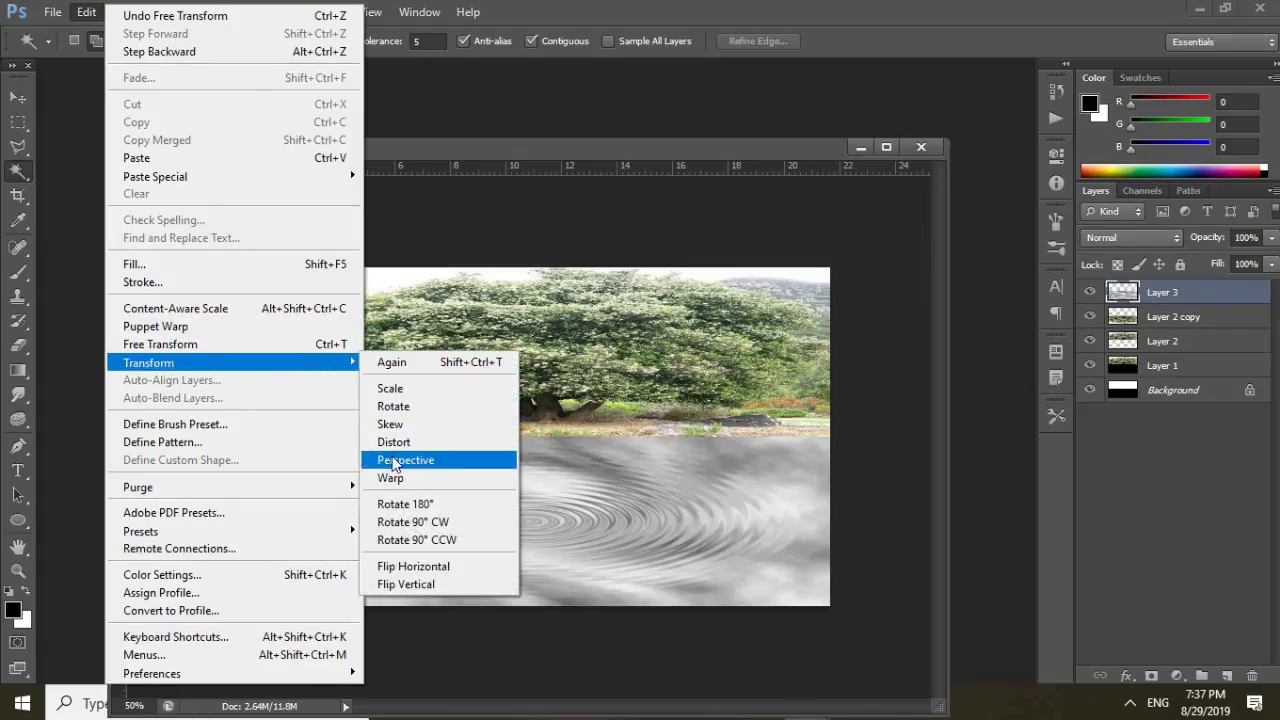
pyautogui.click(421, 460)
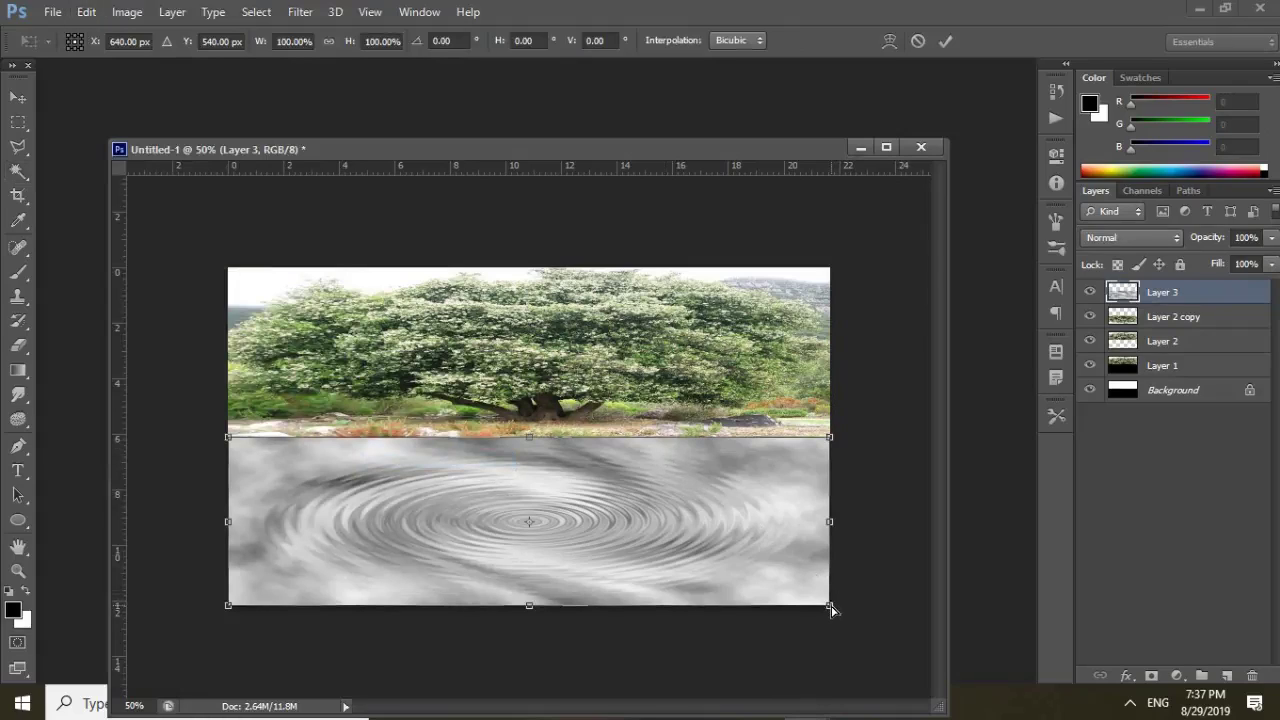
pyautogui.moveTo(830, 609); pyautogui.dragTo(992, 571)
pyautogui.press('w')
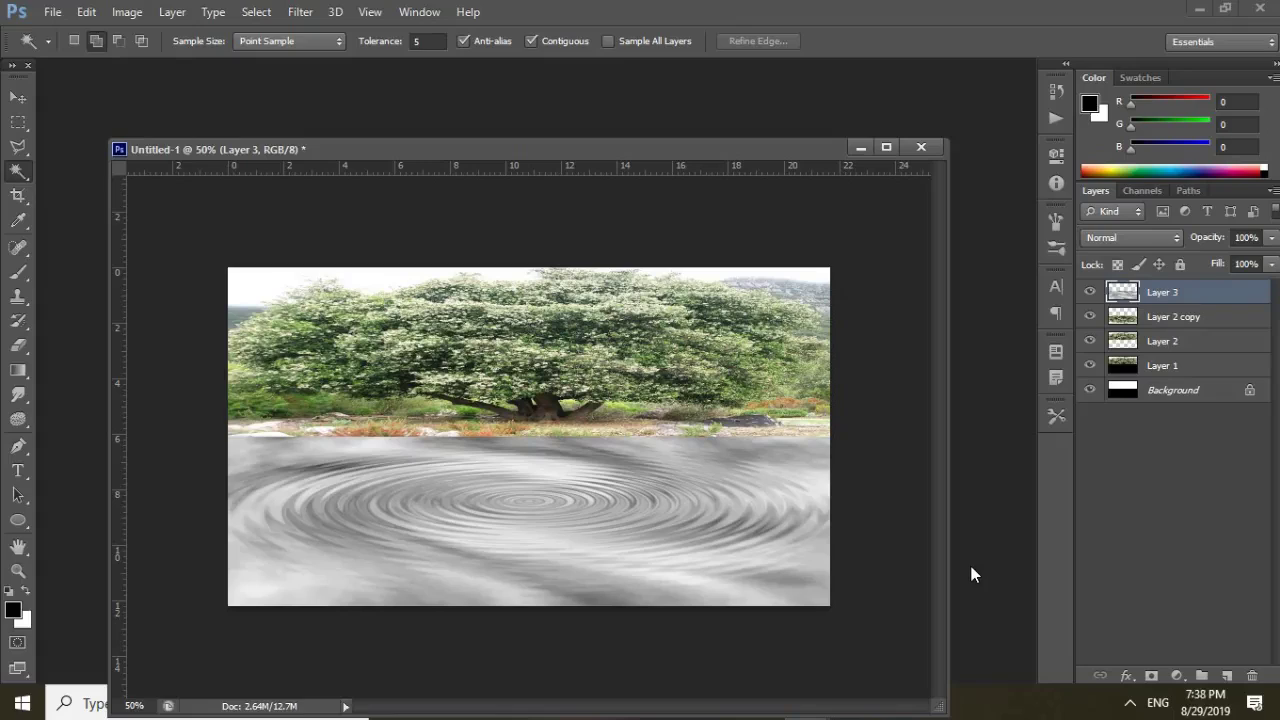
# - Crop the image to a rectangular selection around the whole visible picture and clear the selection
pyautogui.click(17, 128)
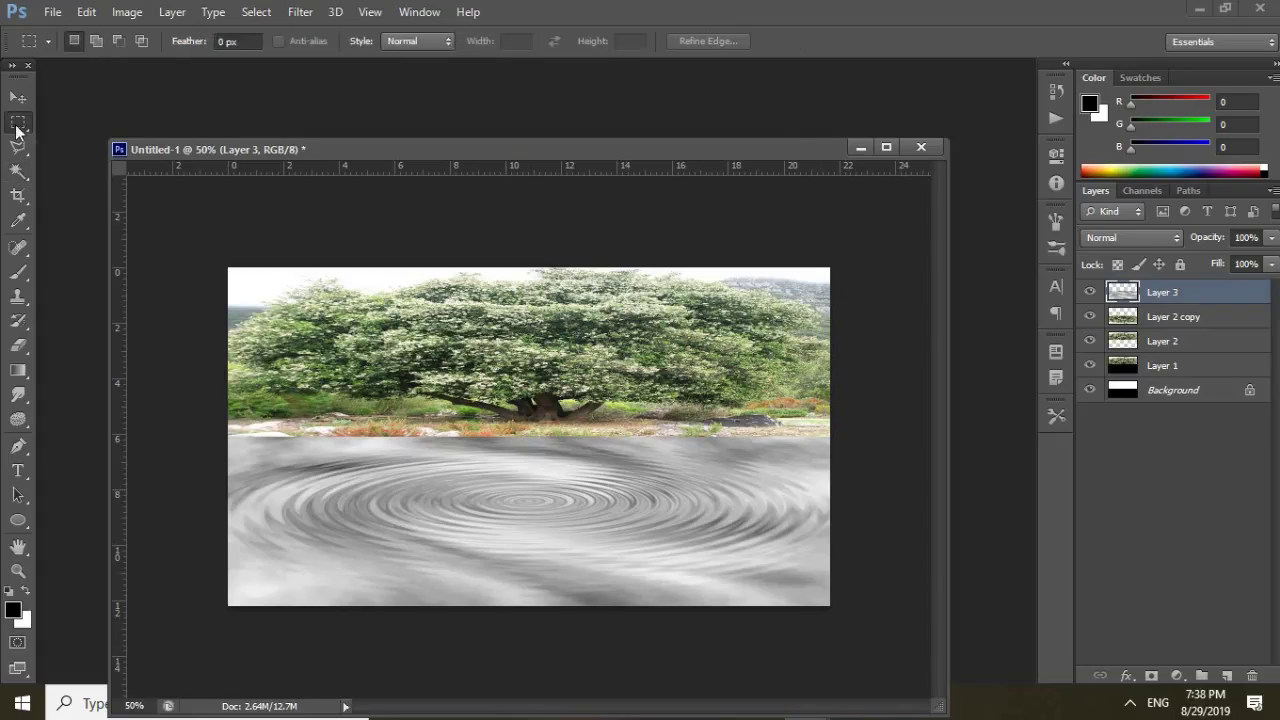
pyautogui.moveTo(230, 603); pyautogui.dragTo(832, 251)
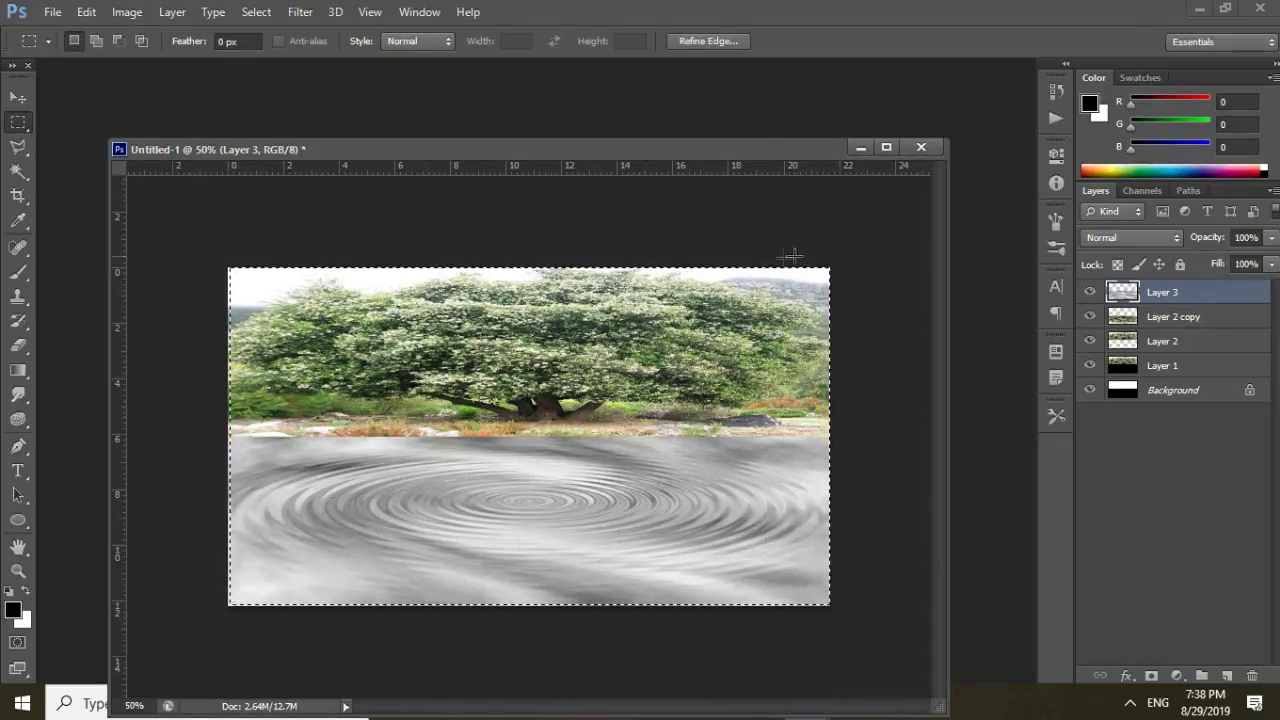
pyautogui.click(127, 12)
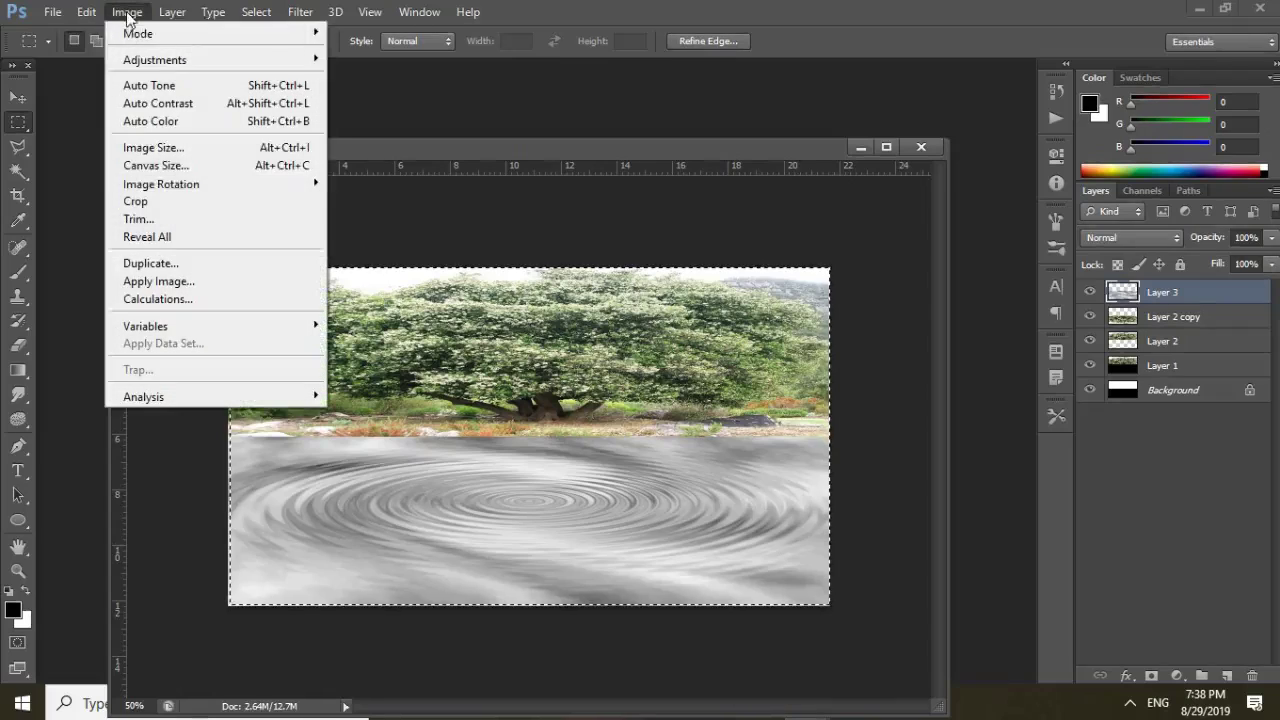
pyautogui.click(150, 201)
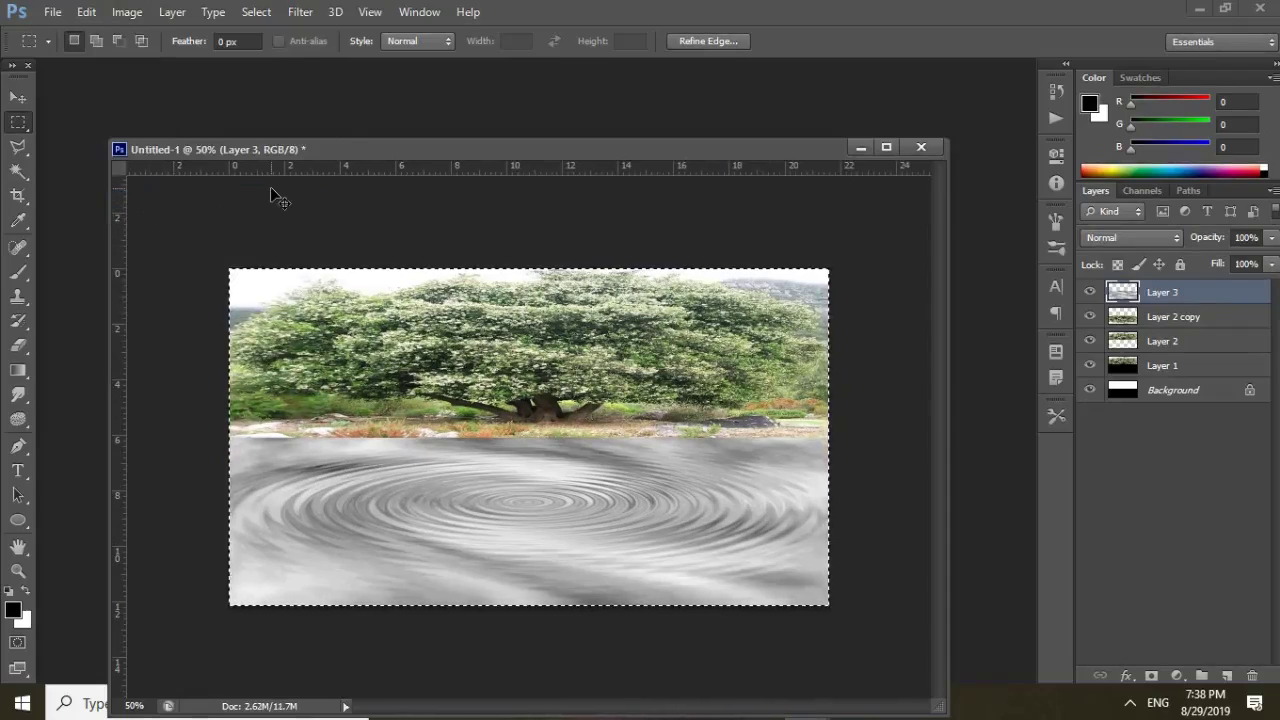
pyautogui.hotkey('ctrl', 'd')
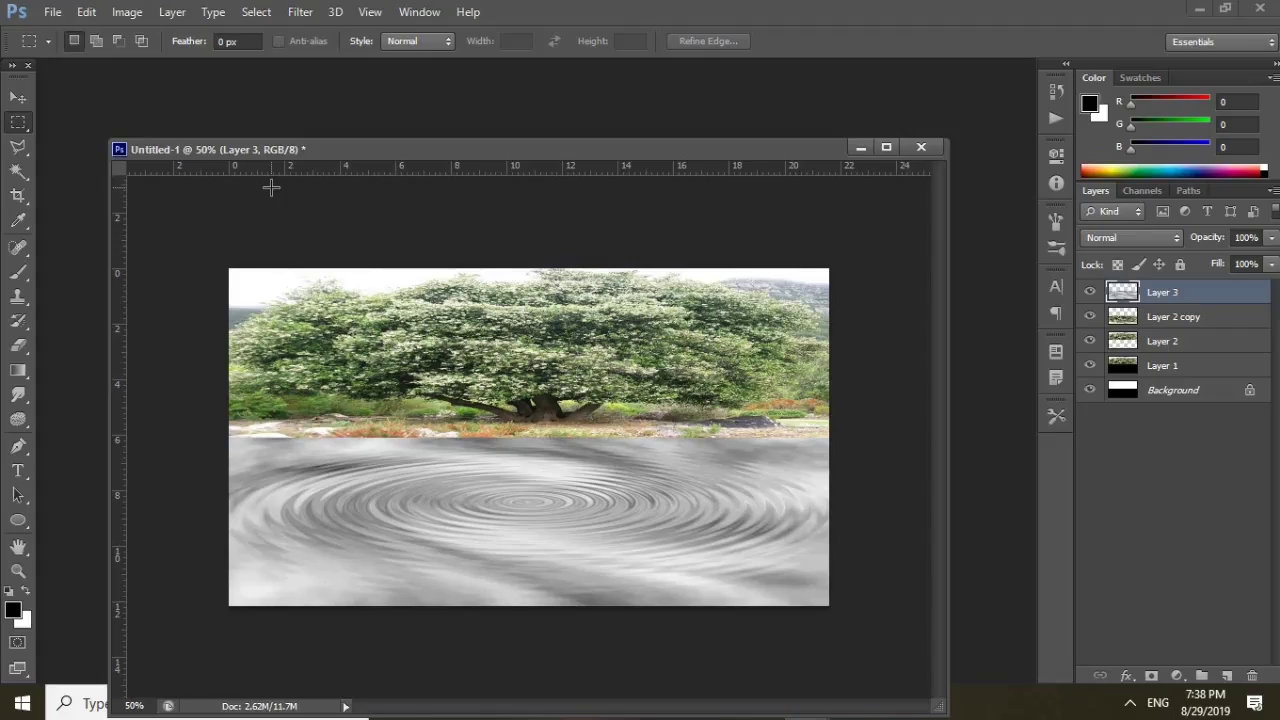
pyautogui.hotkey('ctrl', '0')
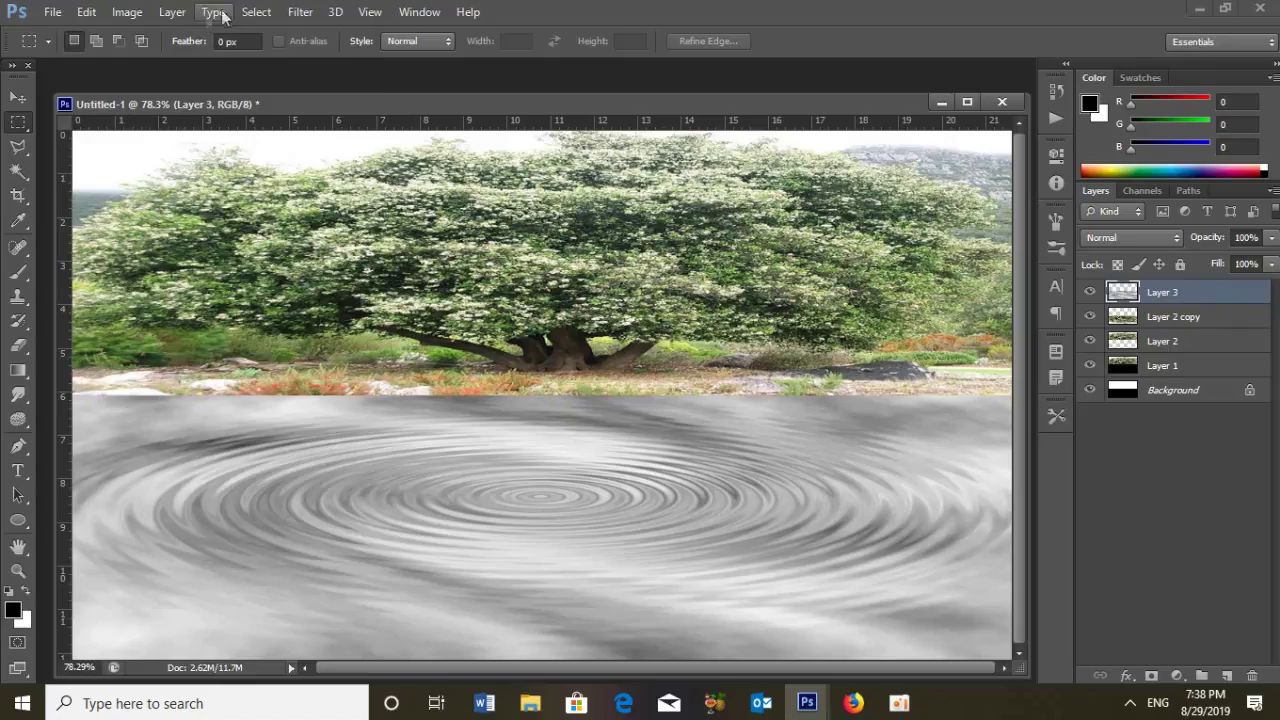
# - Duplicate the ripple layer, Layer 3, into a new document named Good Water
pyautogui.click(172, 12)
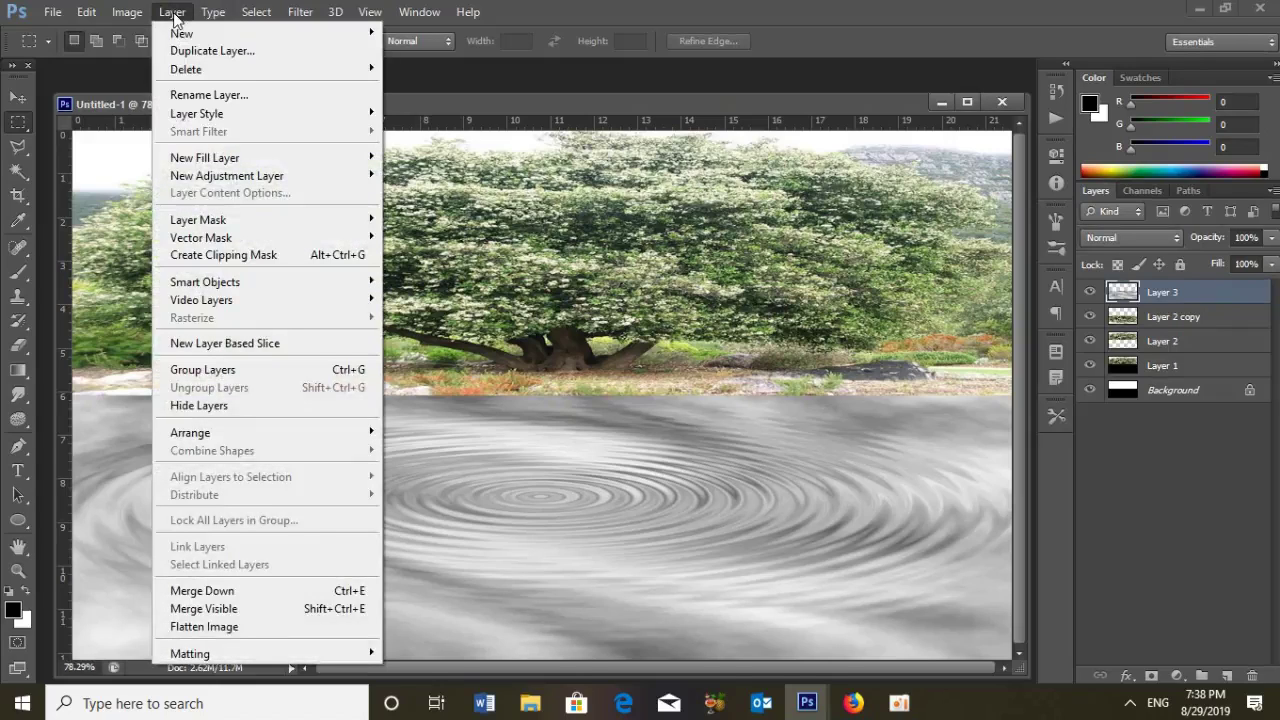
pyautogui.click(220, 51)
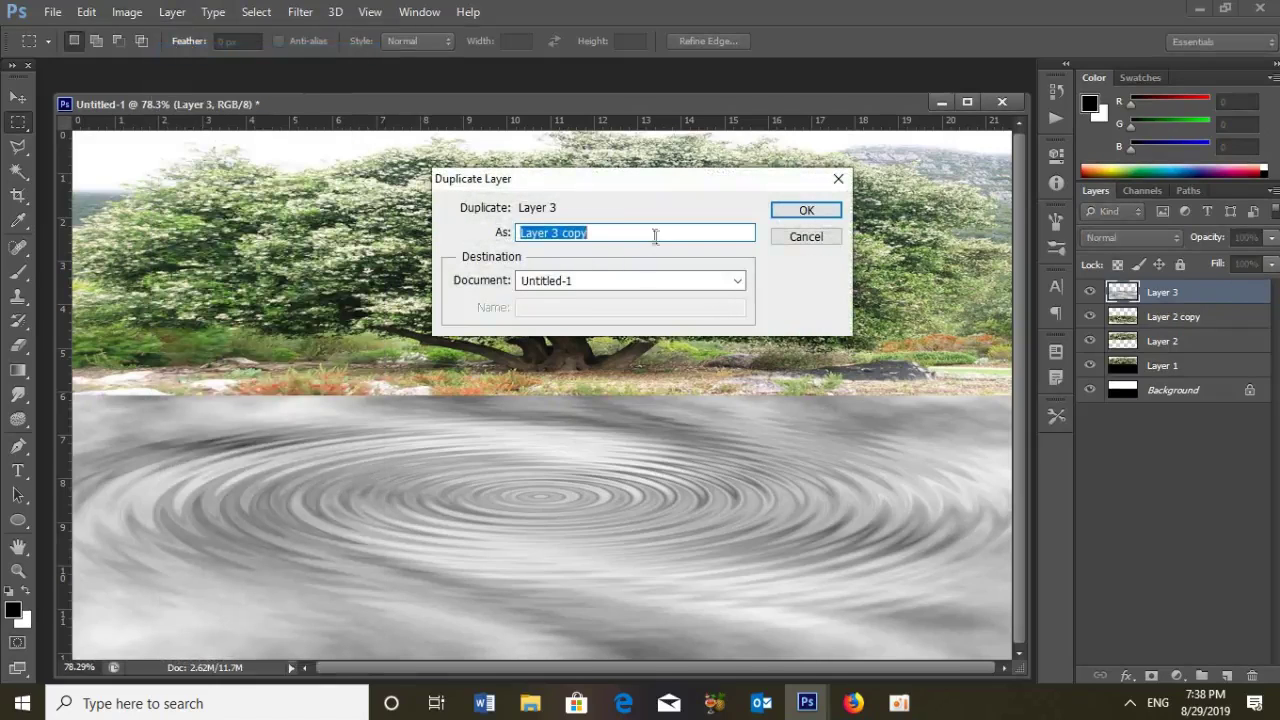
pyautogui.click(736, 284)
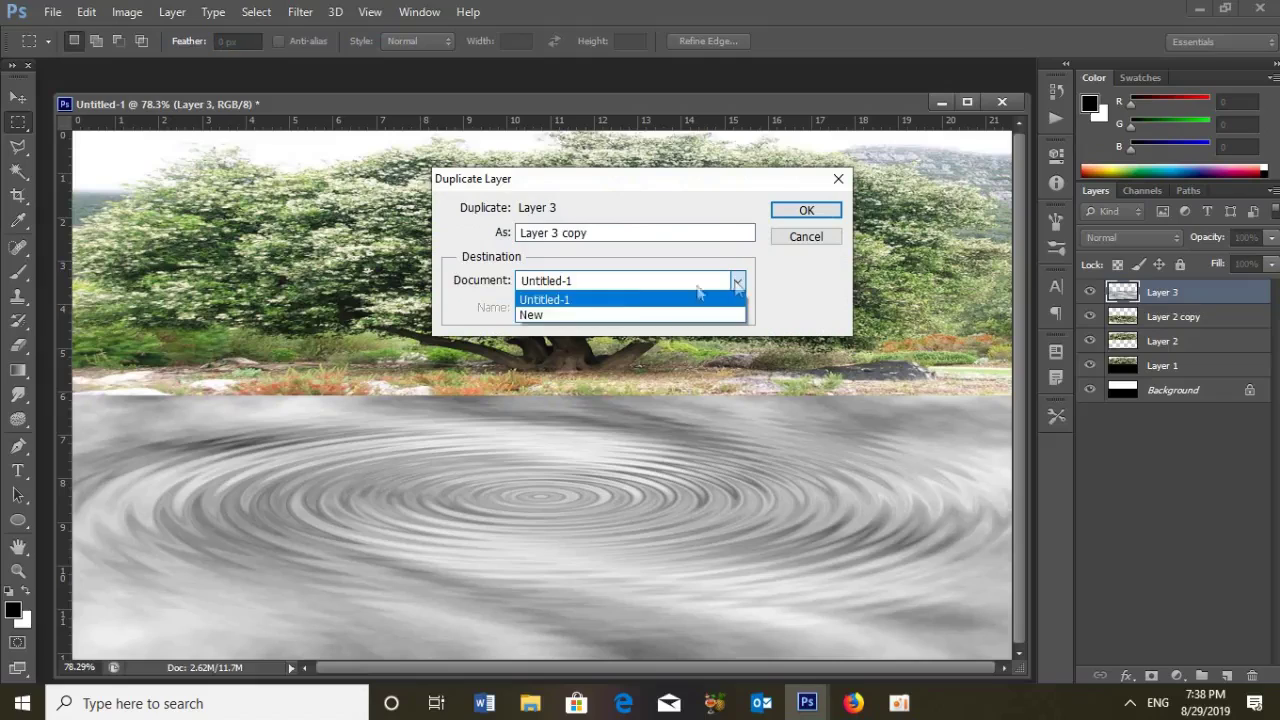
pyautogui.click(578, 315)
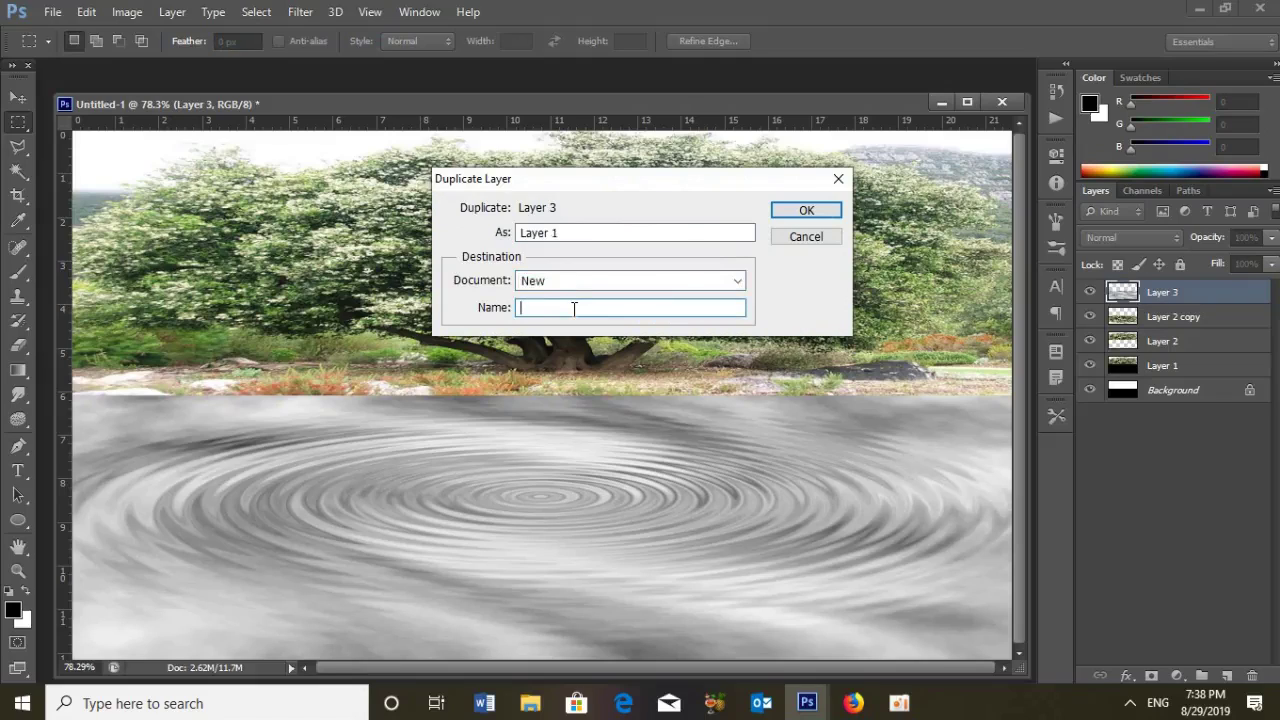
pyautogui.write('T')
pyautogui.press('BackSpace')
pyautogui.write('Water')
pyautogui.click(519, 308)
pyautogui.write('Good')
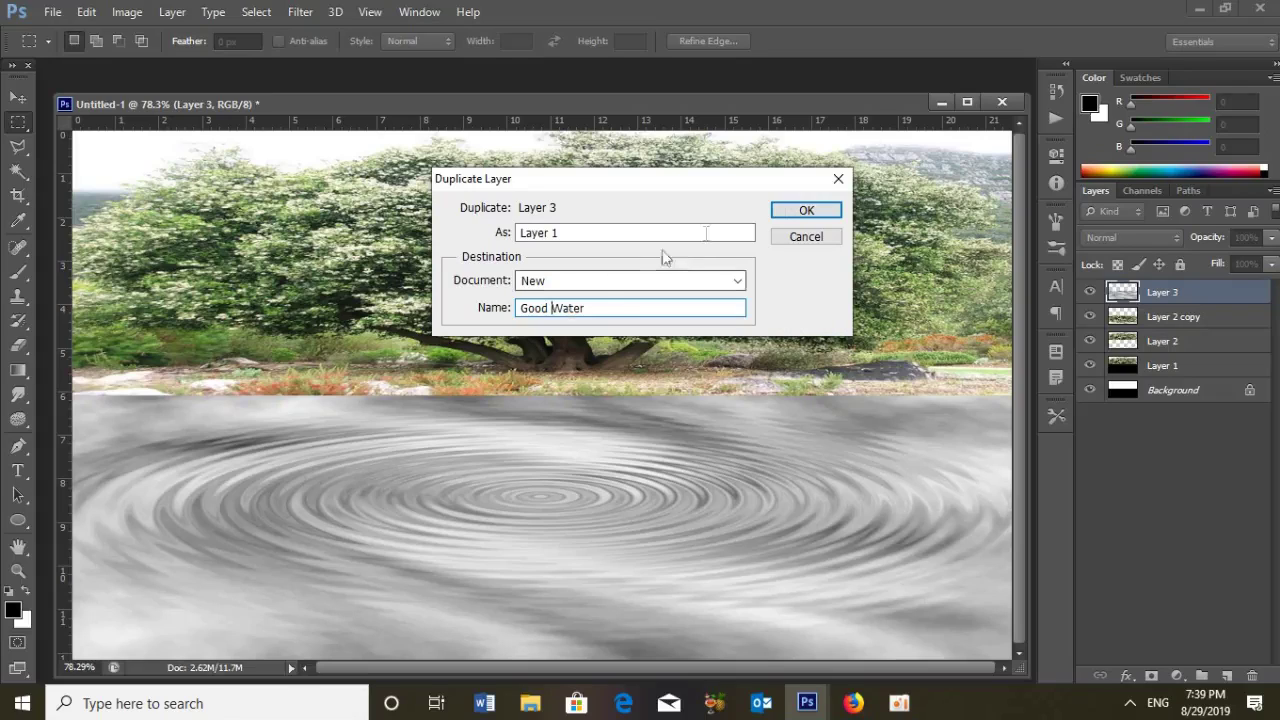
pyautogui.click(805, 212)
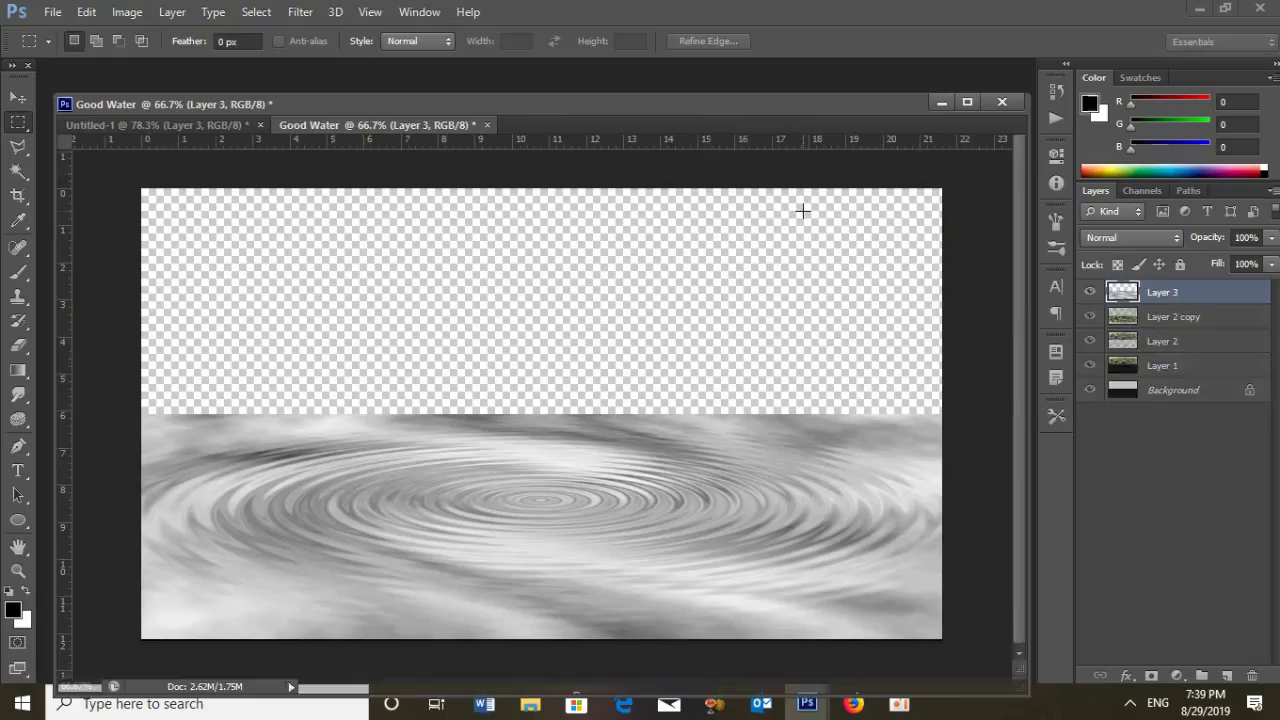
# - Close the Good Water document, saving it to the Desktop as a Photoshop PSD file with Maximize Compatibility on
pyautogui.click(487, 126)
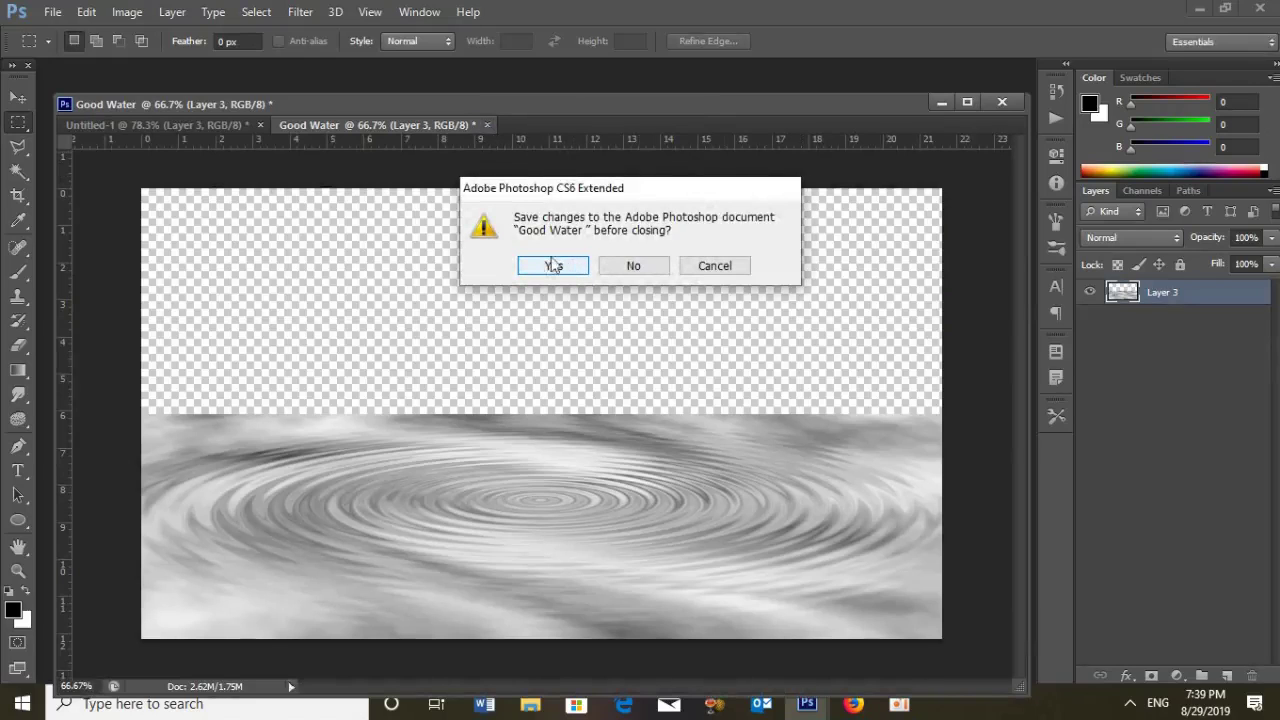
pyautogui.click(541, 268)
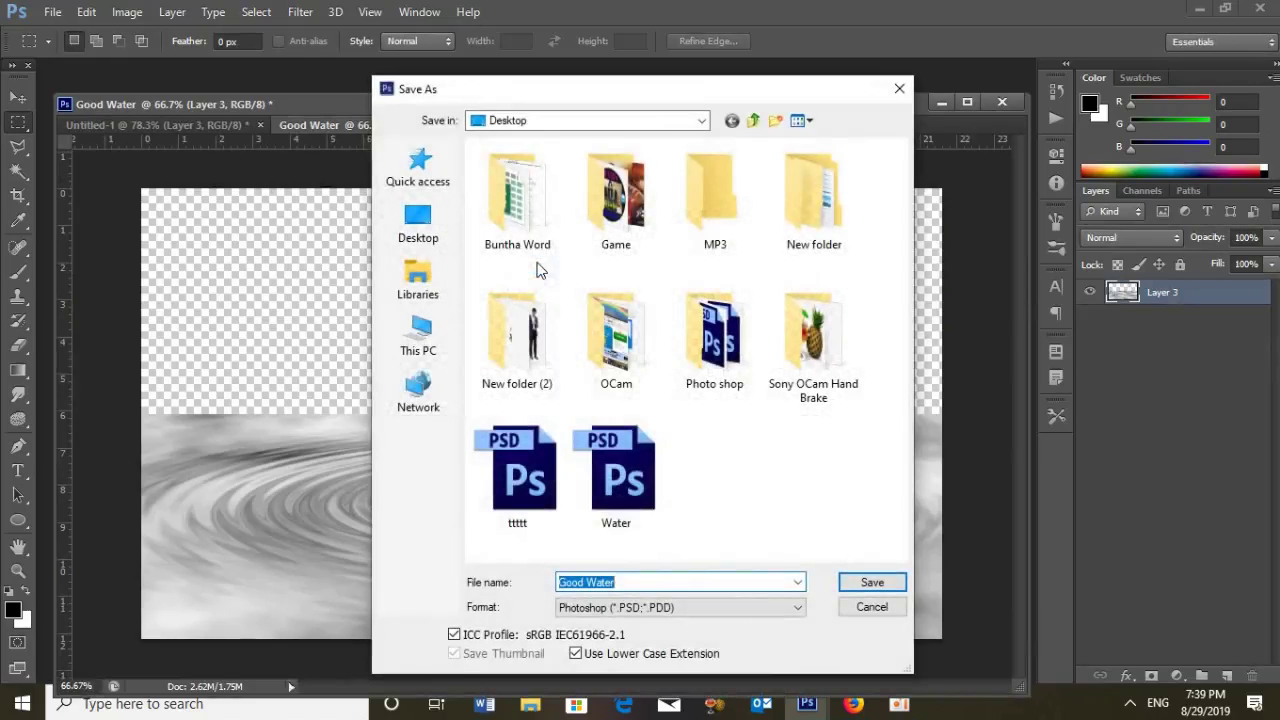
pyautogui.click(418, 222)
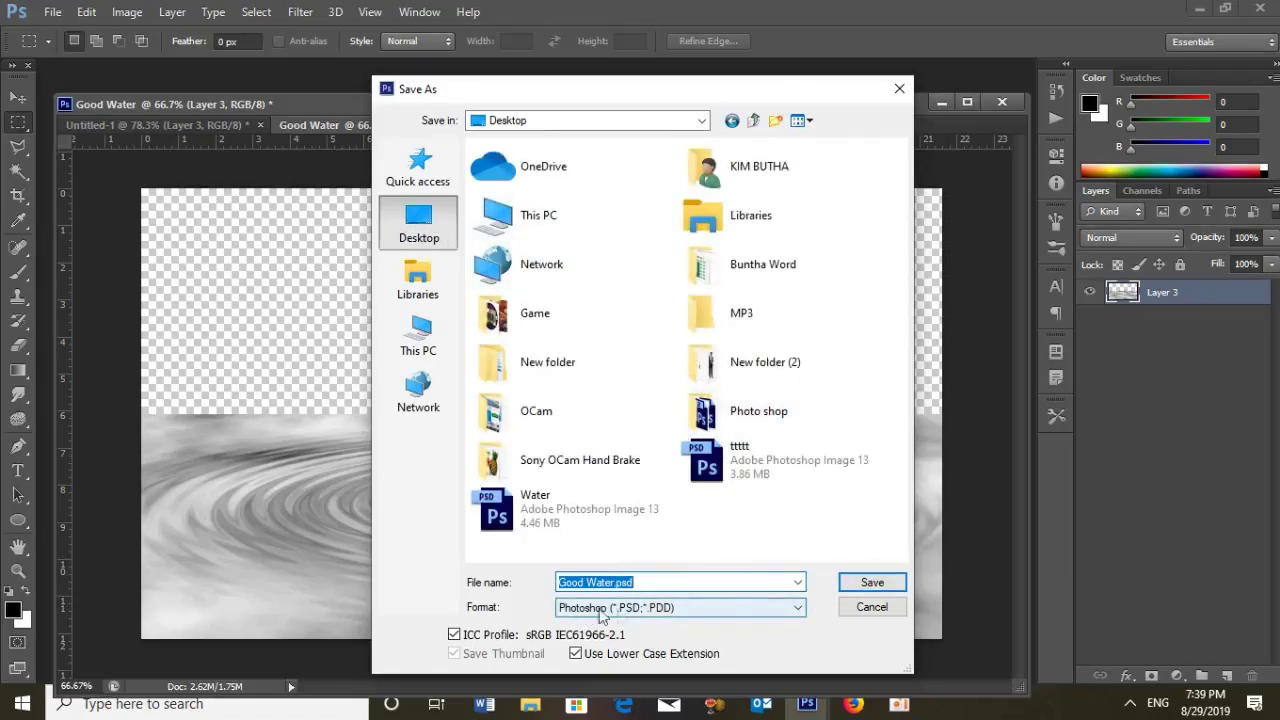
pyautogui.click(866, 588)
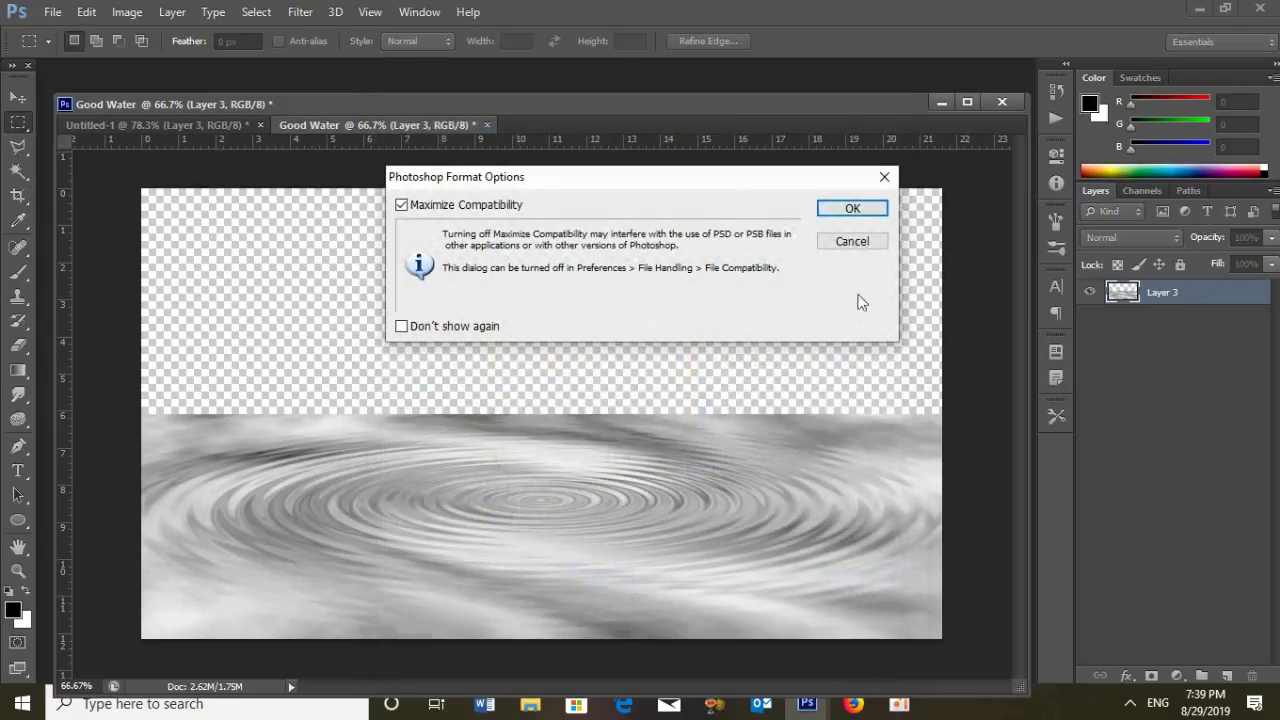
pyautogui.click(850, 212)
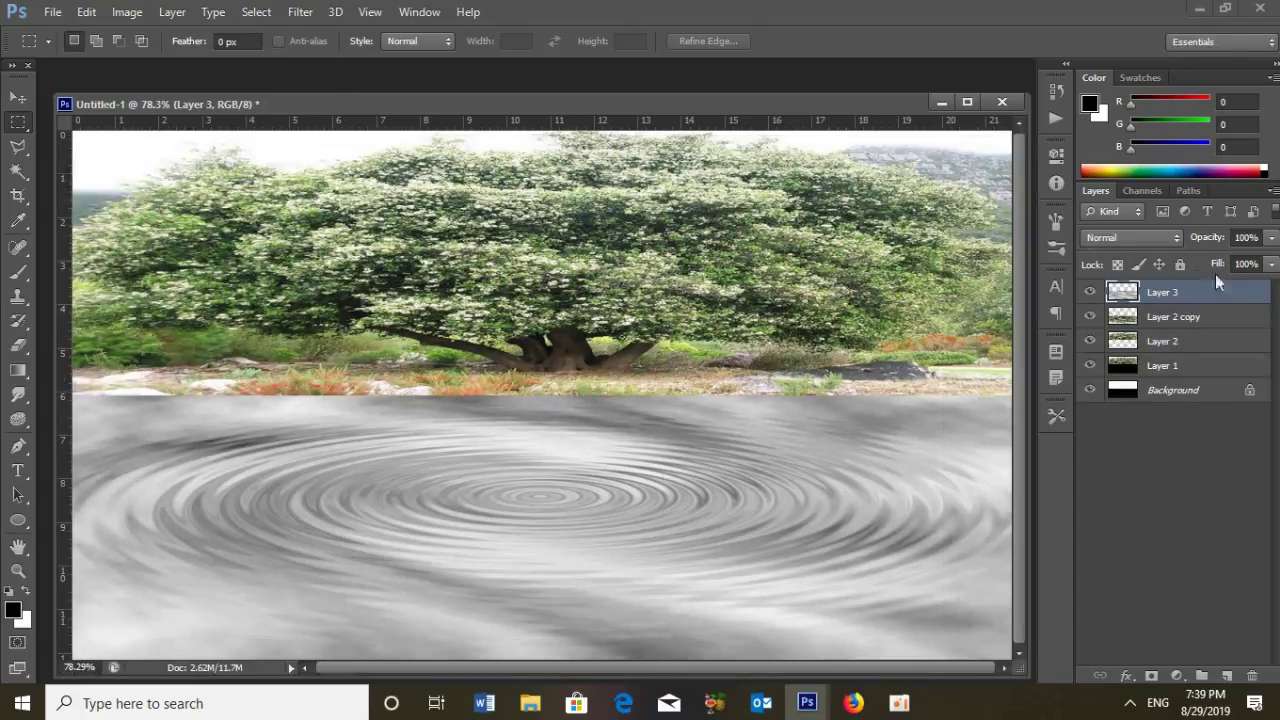
# - Move Layer 3 down the layer stack to just above Background and make Layer 2 copy the active layer
pyautogui.moveTo(1165, 294); pyautogui.dragTo(1181, 373)
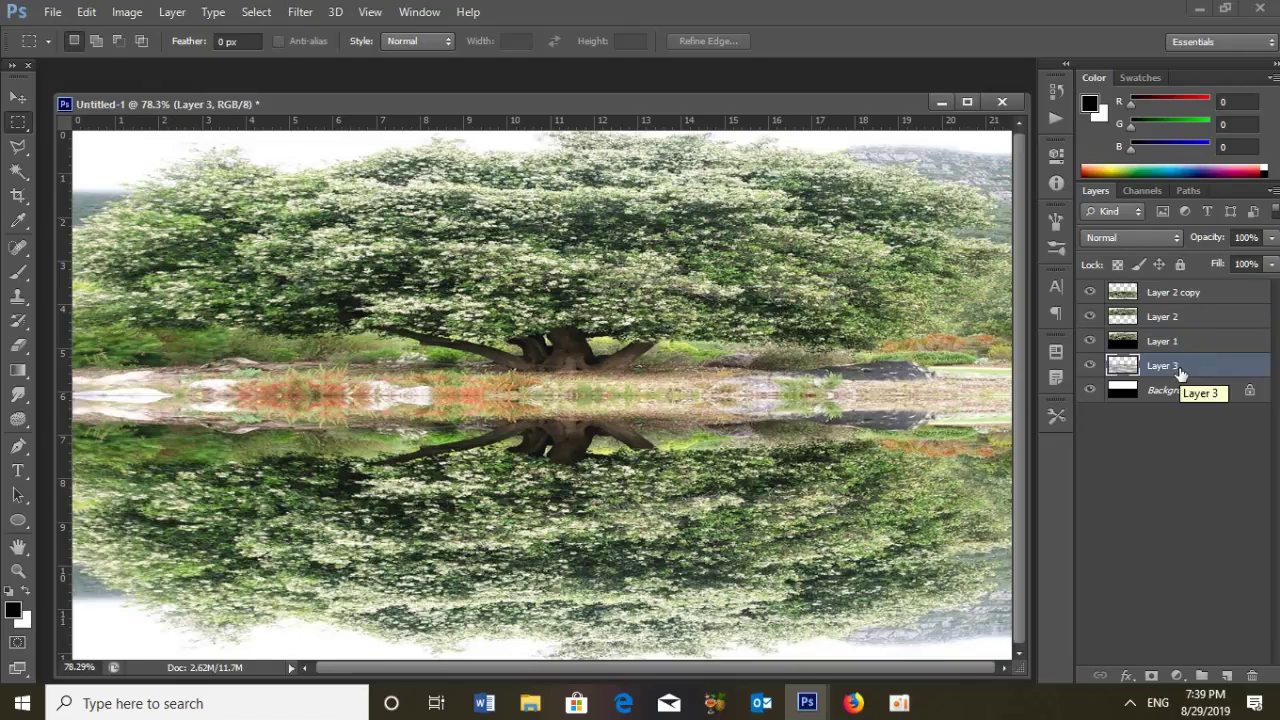
pyautogui.click(1176, 297)
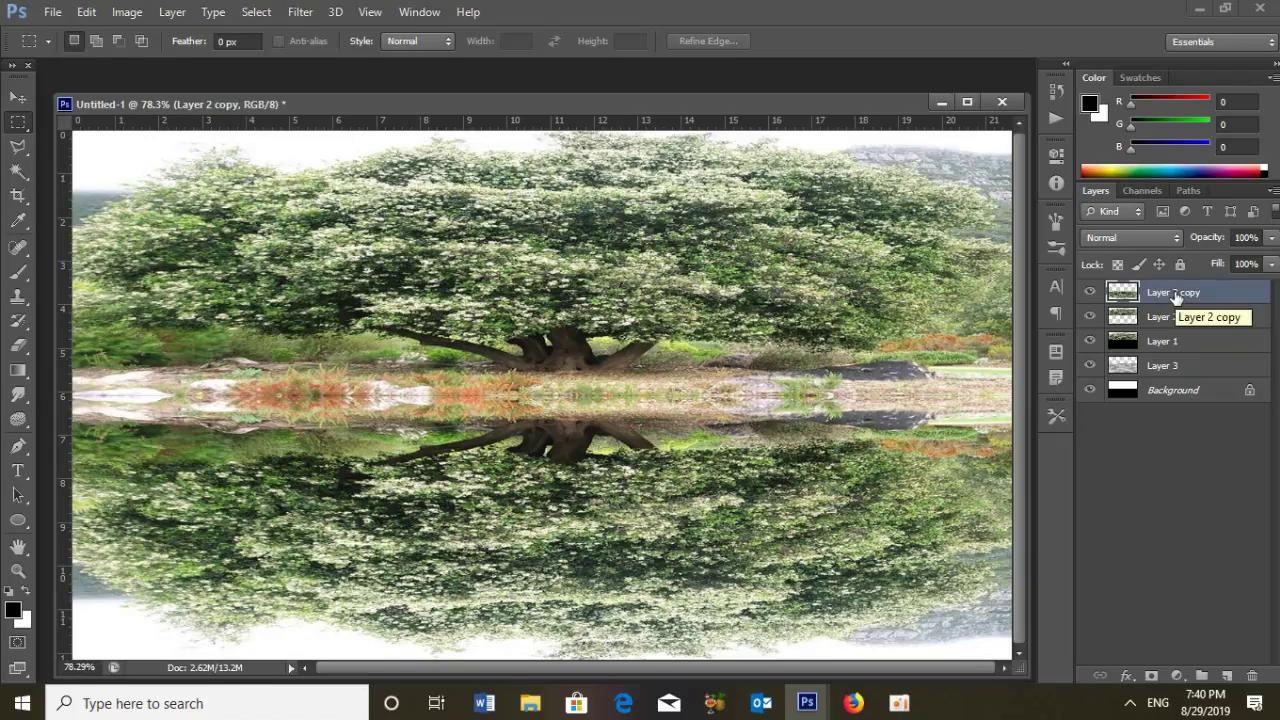
# - Displace Layer 2 copy using Good Water as the map, horizontal scale 5, vertical scale 50, Stretch To Fit and Repeat Edge Pixels
pyautogui.click(299, 12)
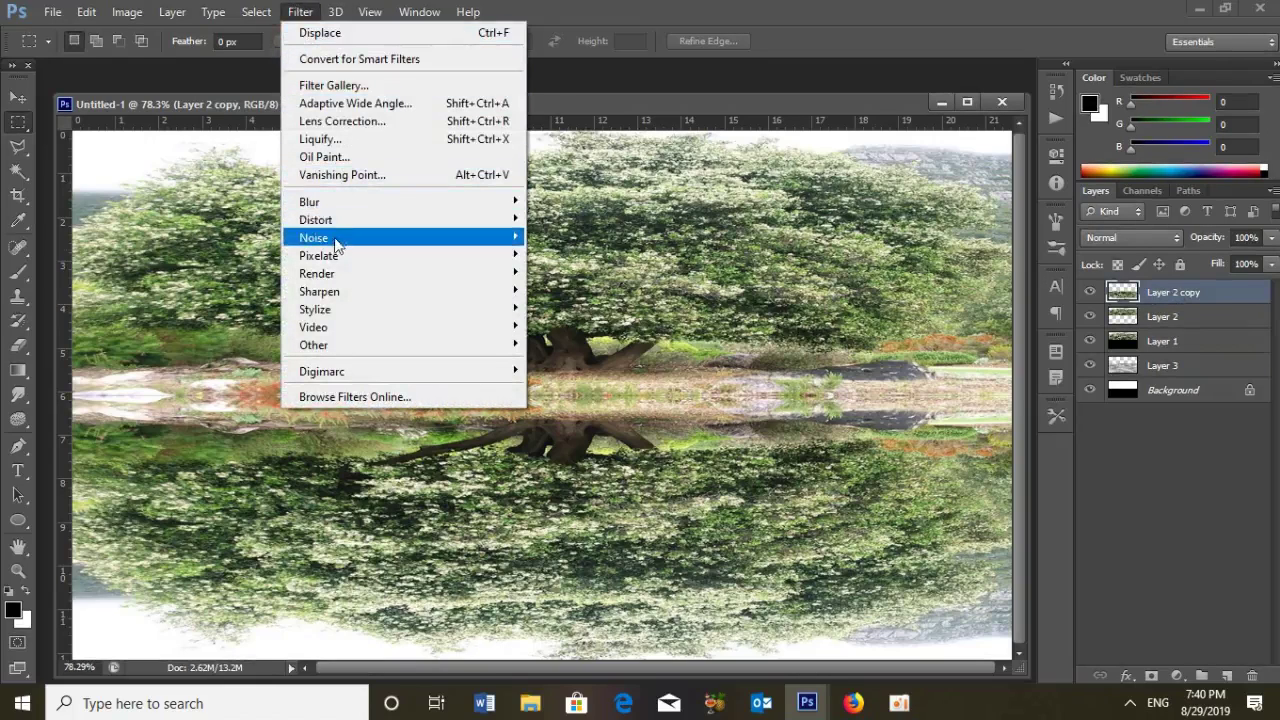
pyautogui.moveTo(358, 225)
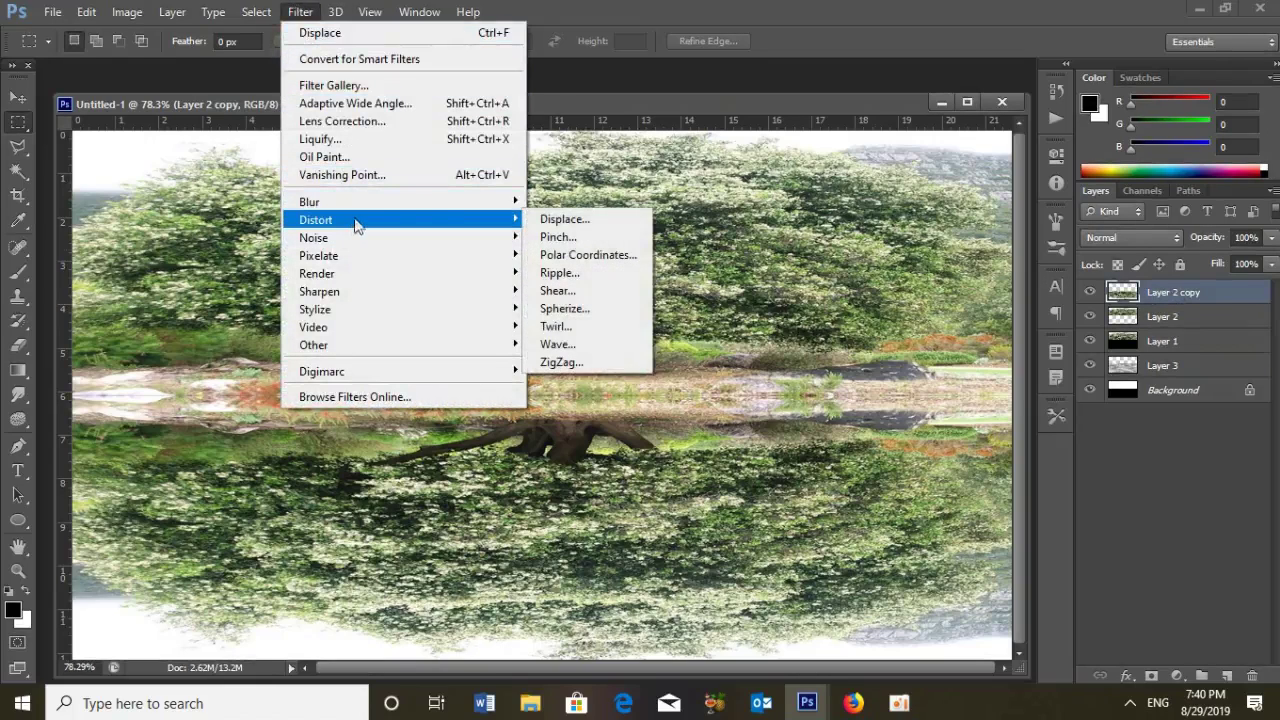
pyautogui.click(567, 221)
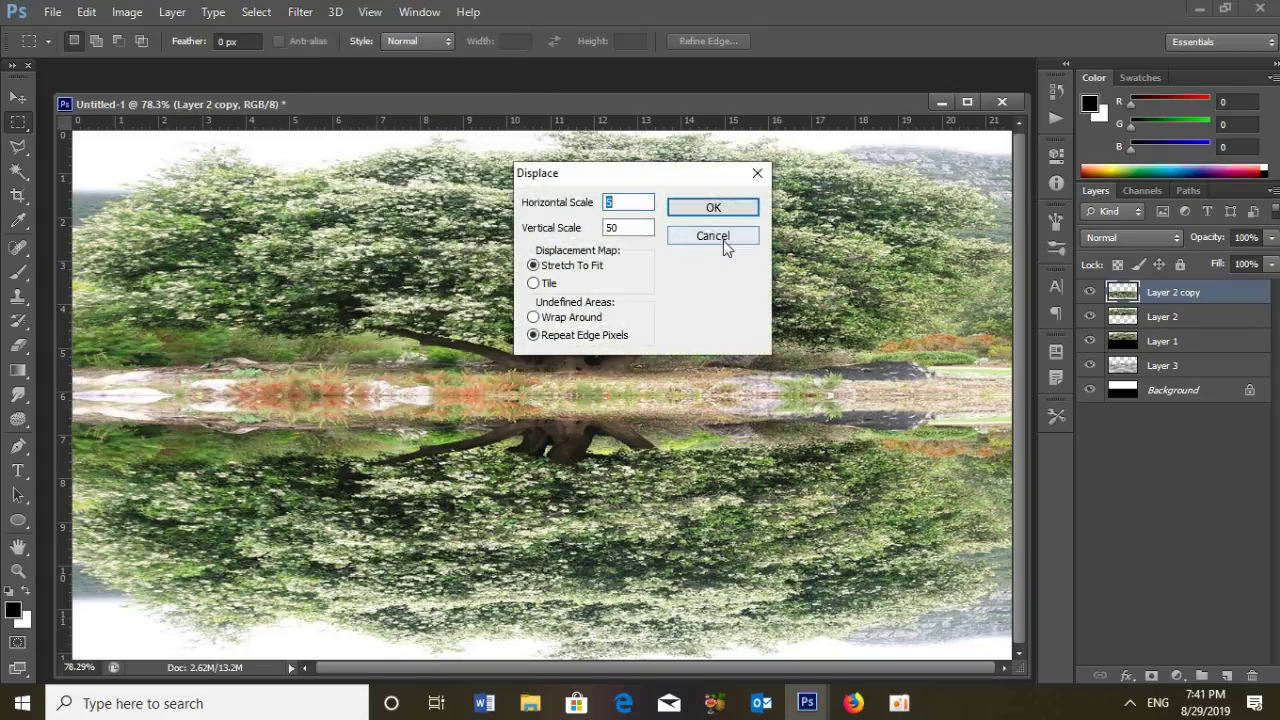
pyautogui.moveTo(629, 201); pyautogui.dragTo(560, 207)
pyautogui.moveTo(637, 227); pyautogui.dragTo(568, 231)
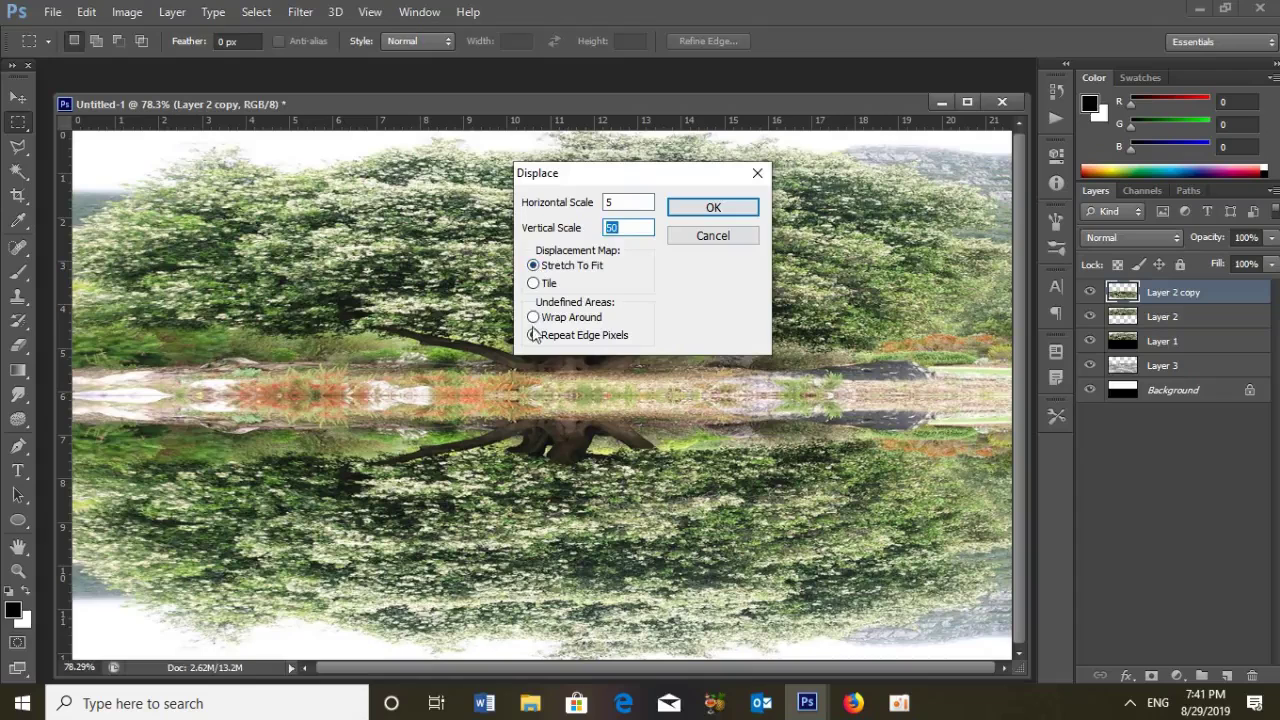
pyautogui.click(706, 207)
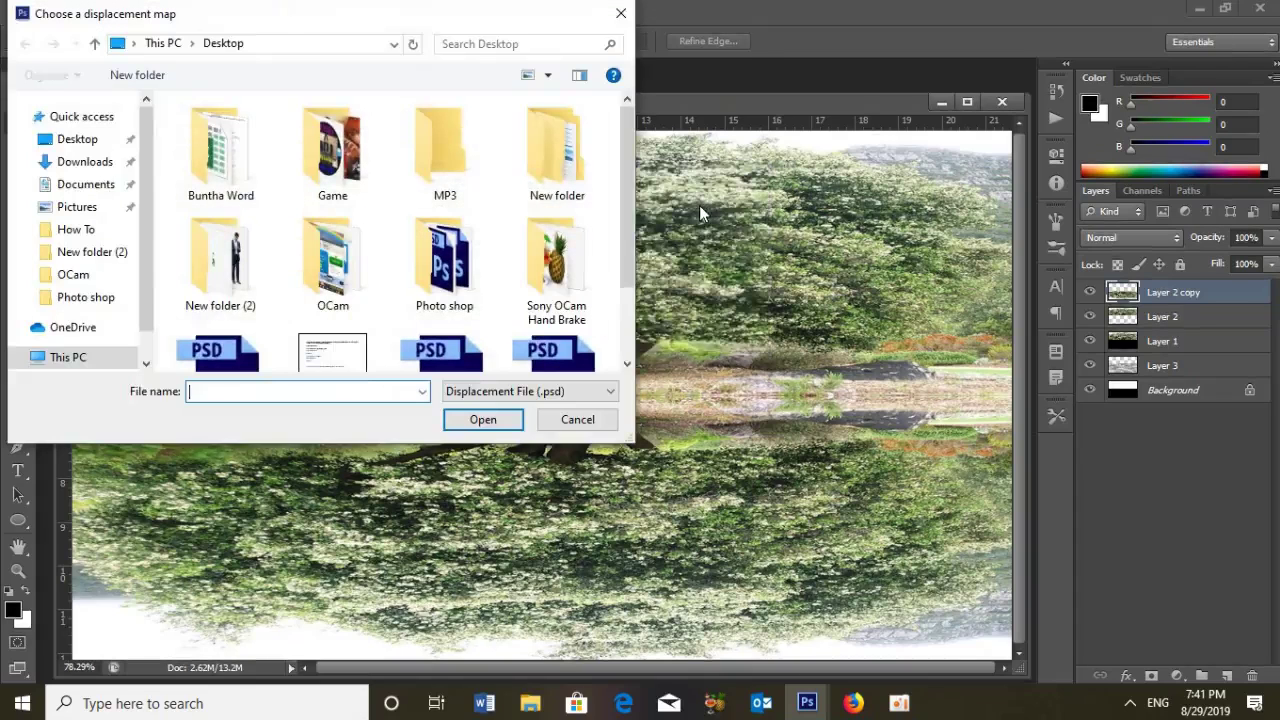
pyautogui.scroll(-2, 627, 193)
pyautogui.click(220, 285)
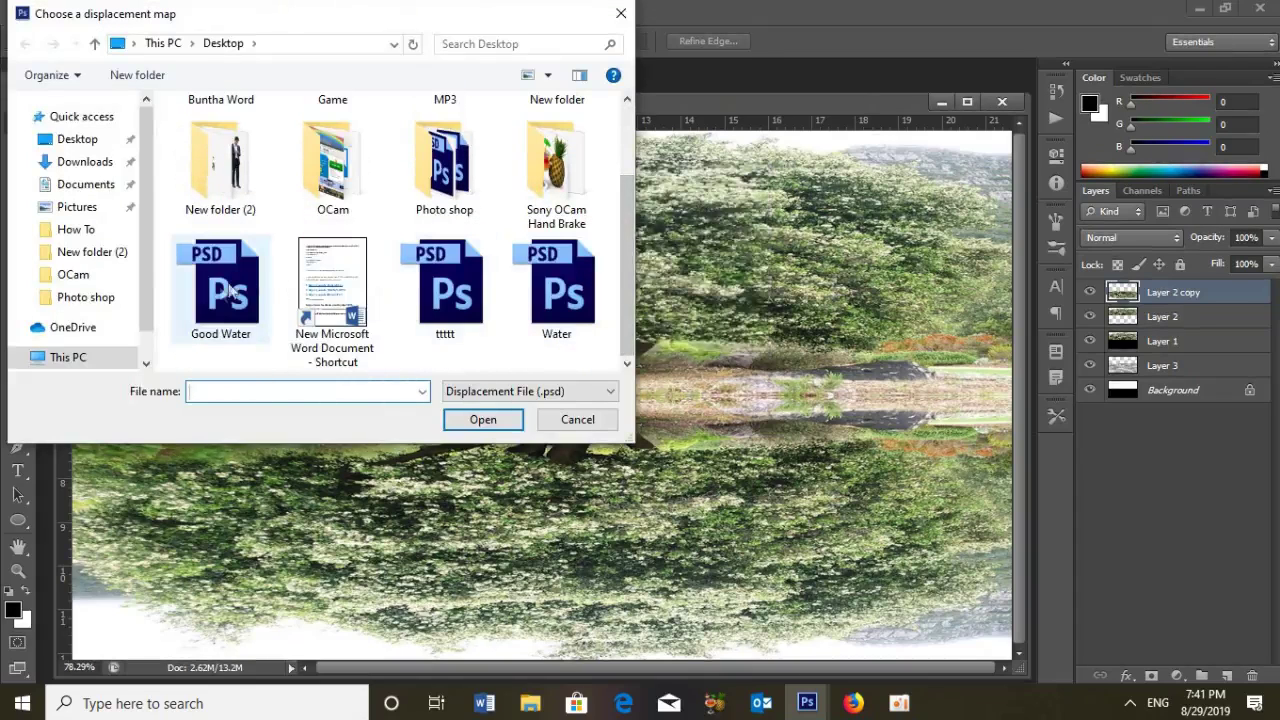
pyautogui.click(481, 420)
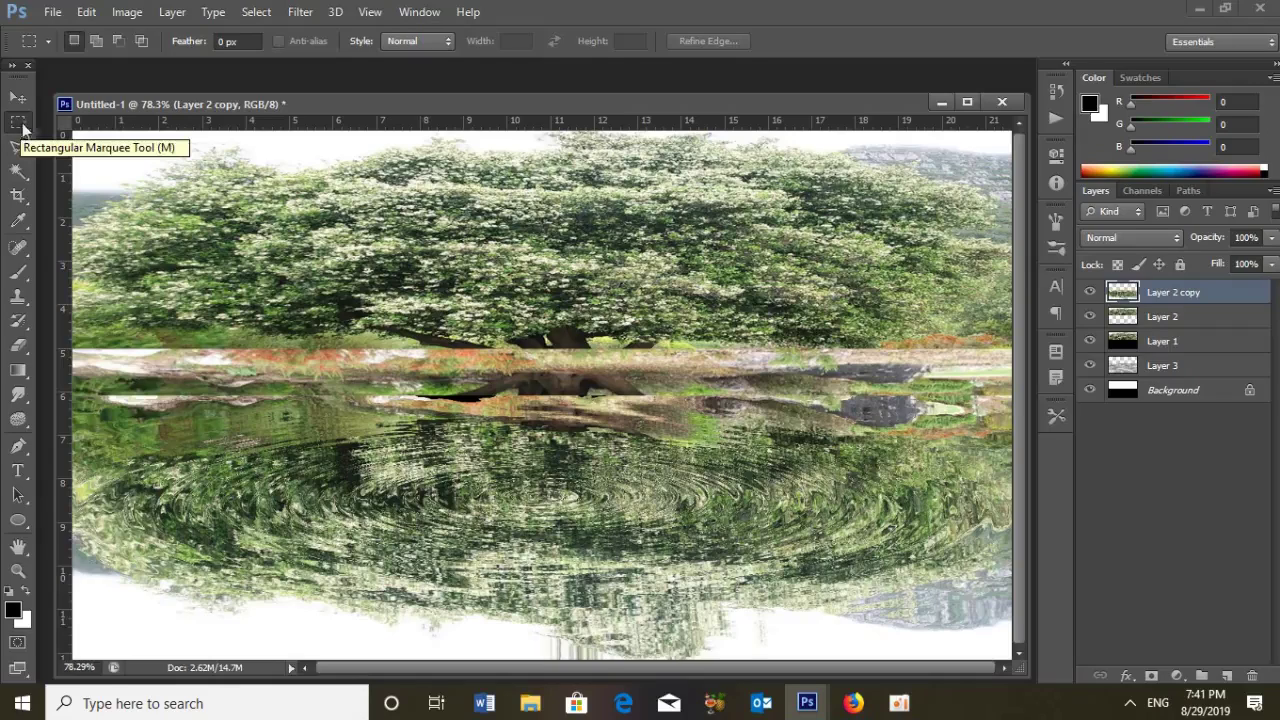
# - Crop the displaced picture to a rectangular marquee covering nearly the full canvas, deselect, and switch to the Move tool
pyautogui.moveTo(75, 133); pyautogui.dragTo(1018, 654)
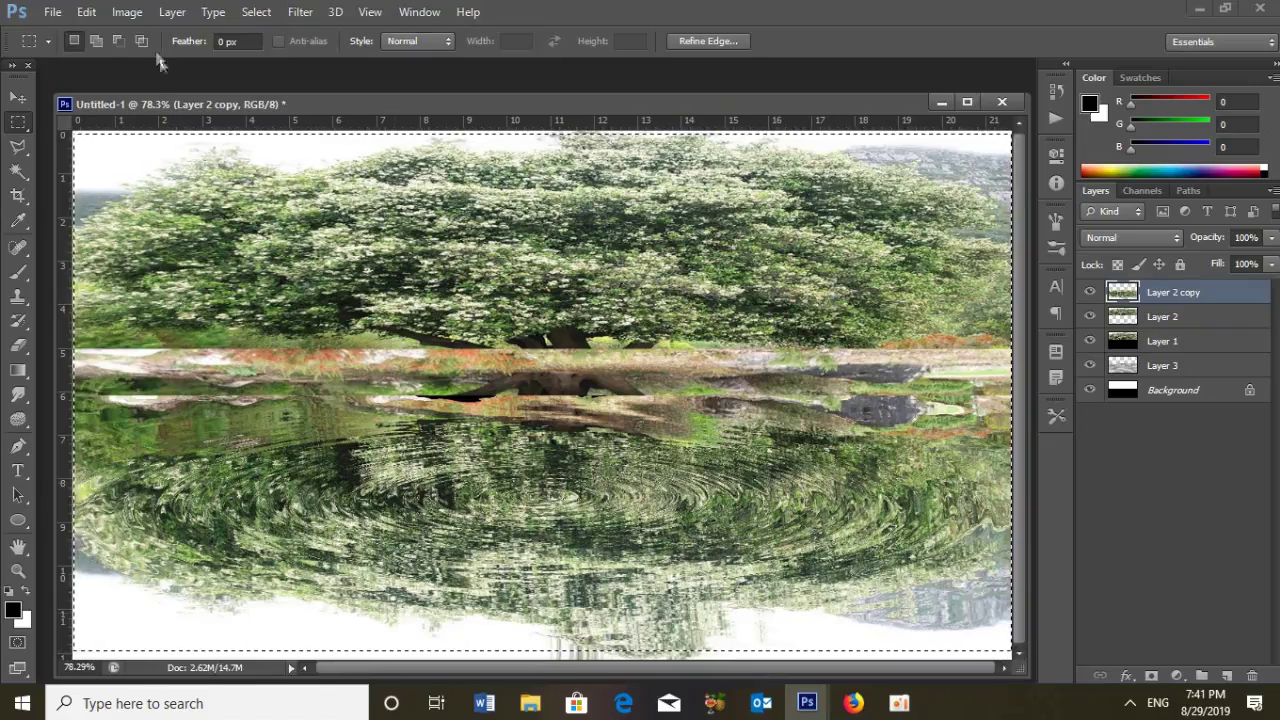
pyautogui.click(127, 11)
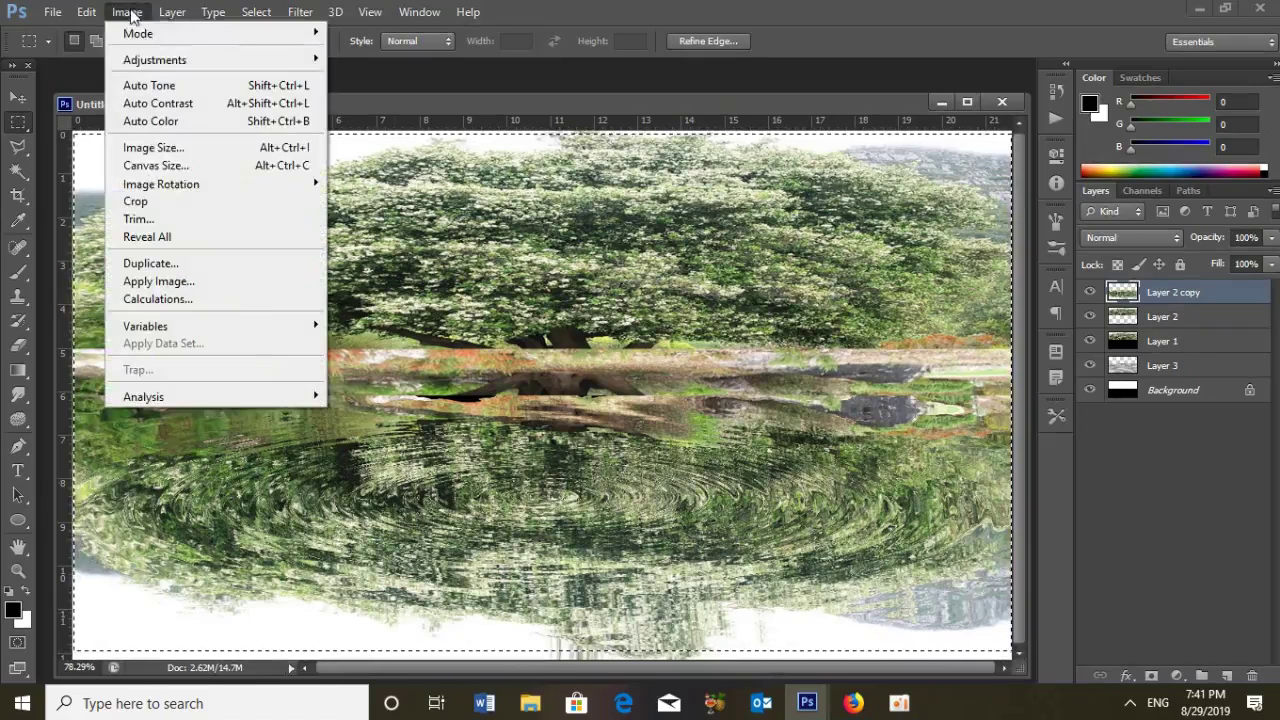
pyautogui.click(140, 203)
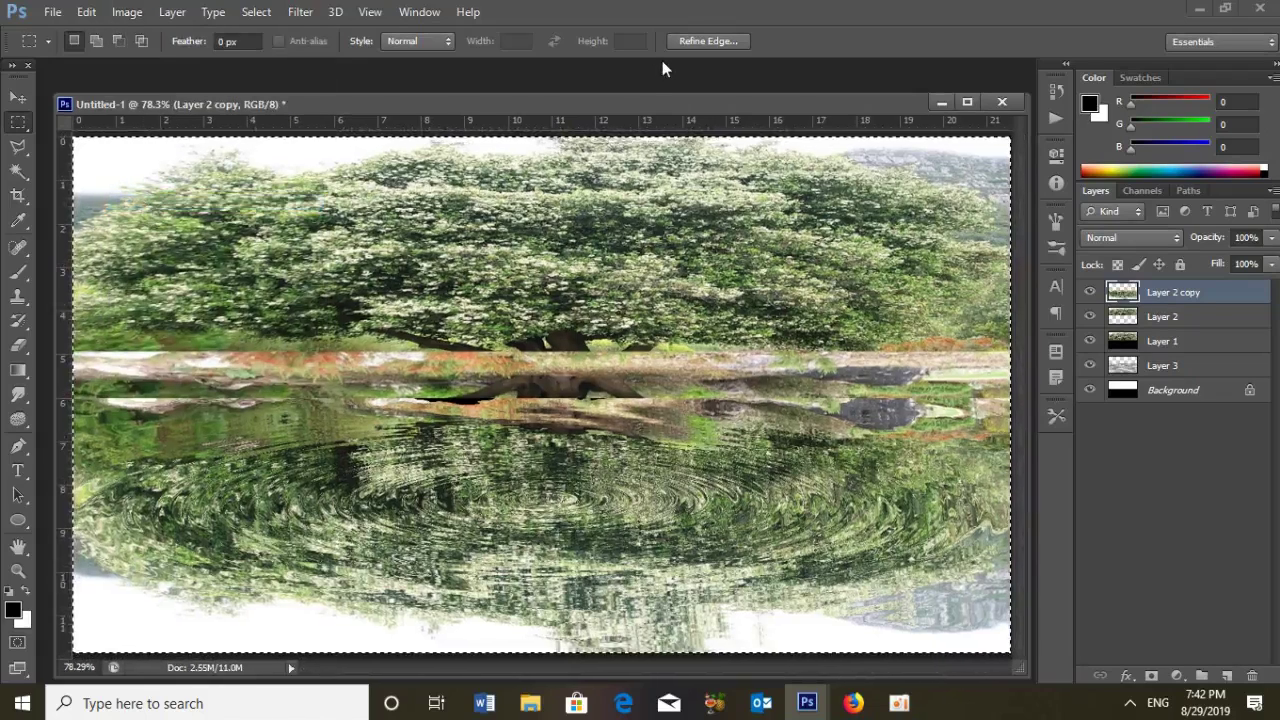
pyautogui.hotkey('ctrl', 'd')
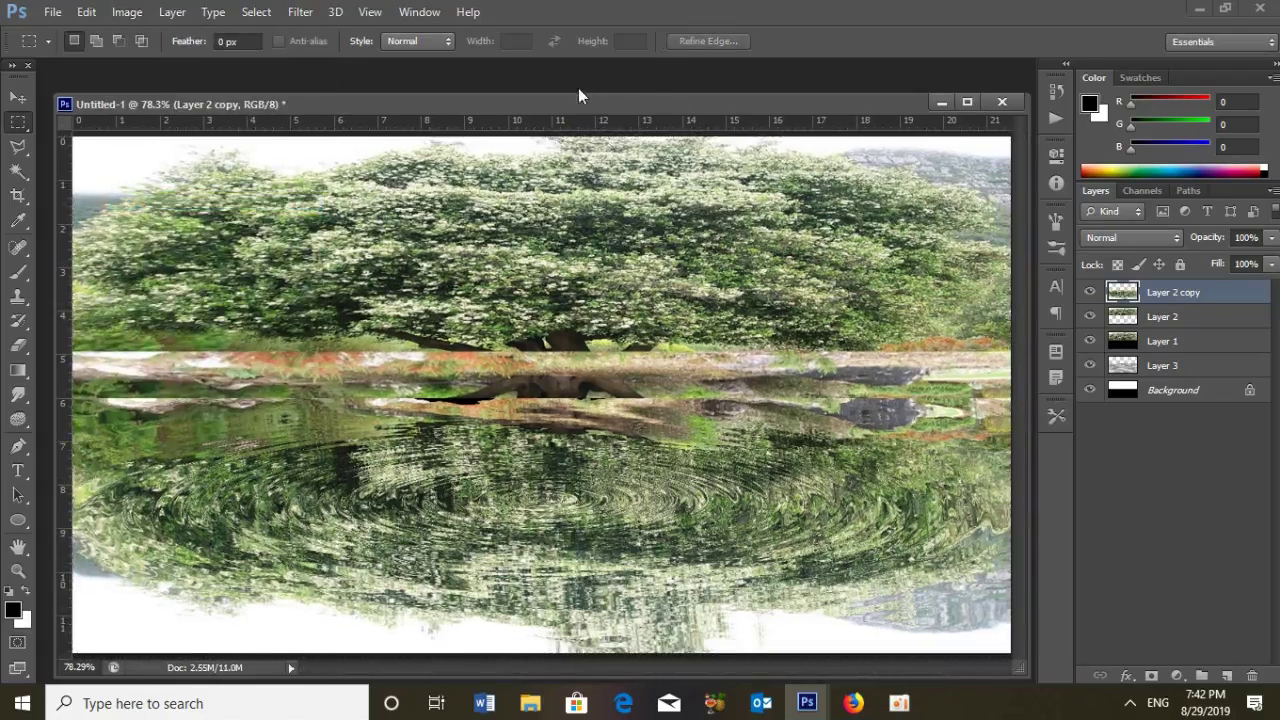
pyautogui.moveTo(565, 93); pyautogui.dragTo(570, 48)
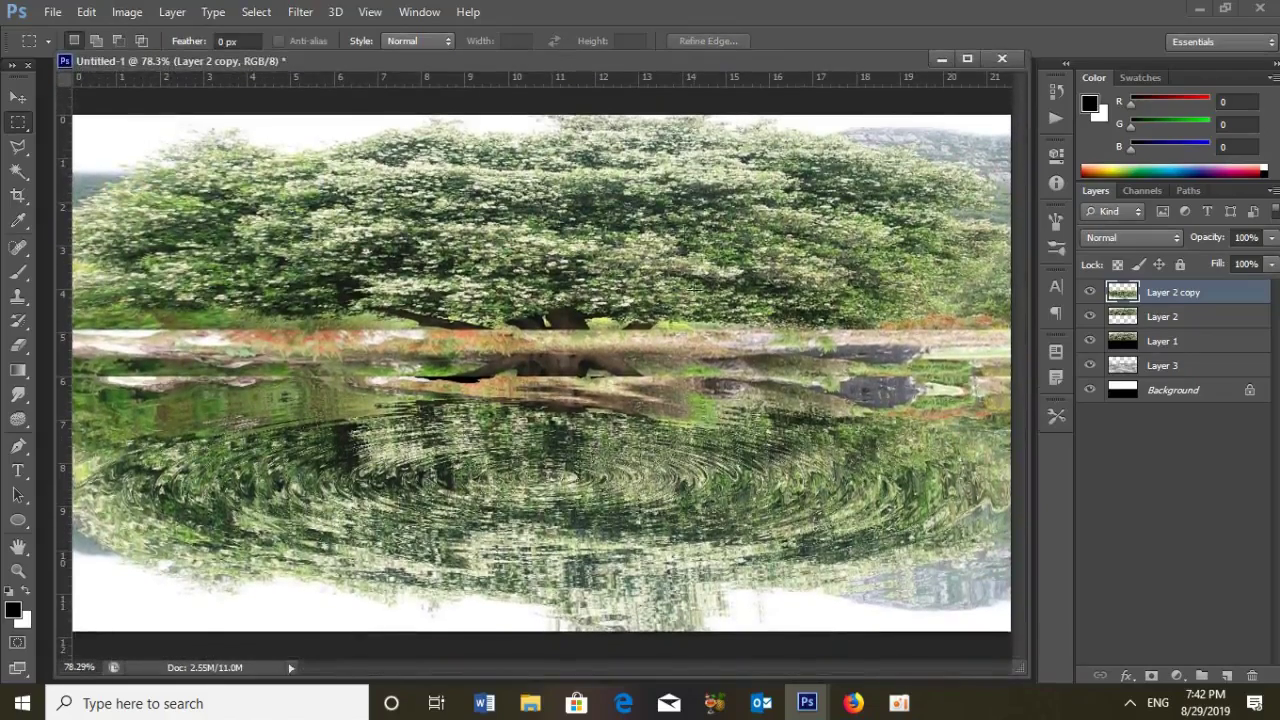
pyautogui.click(18, 97)
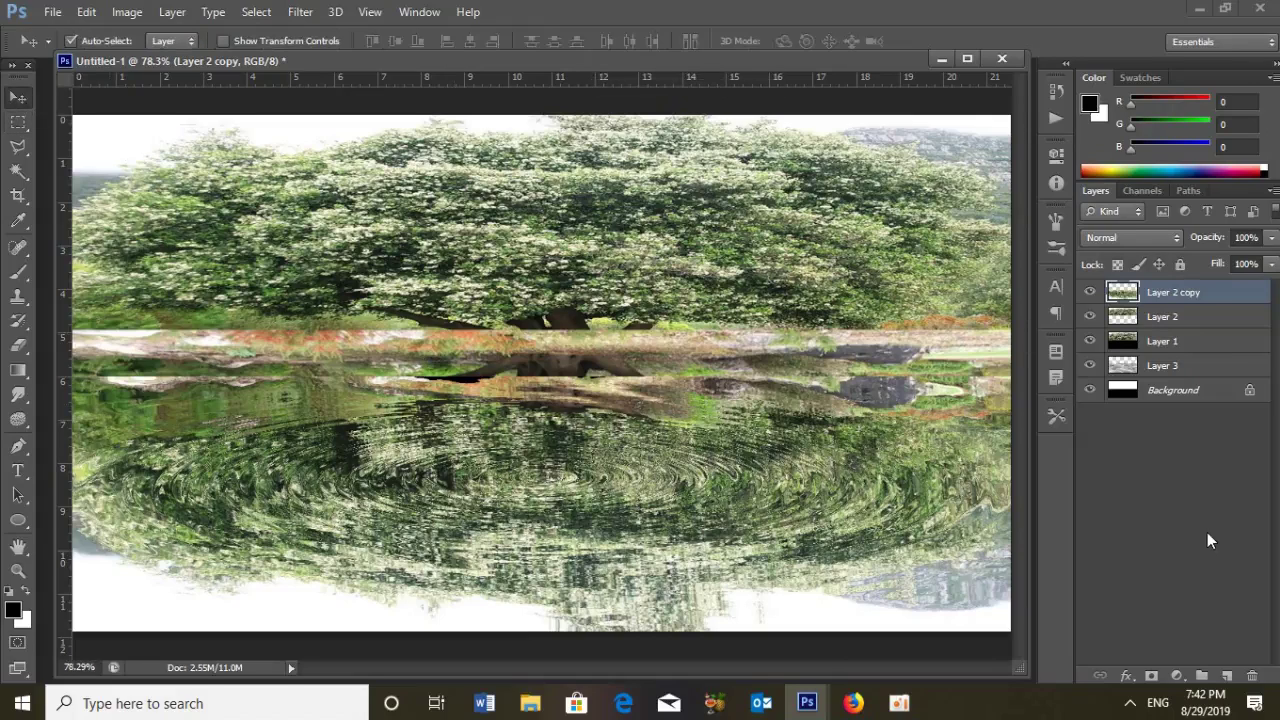